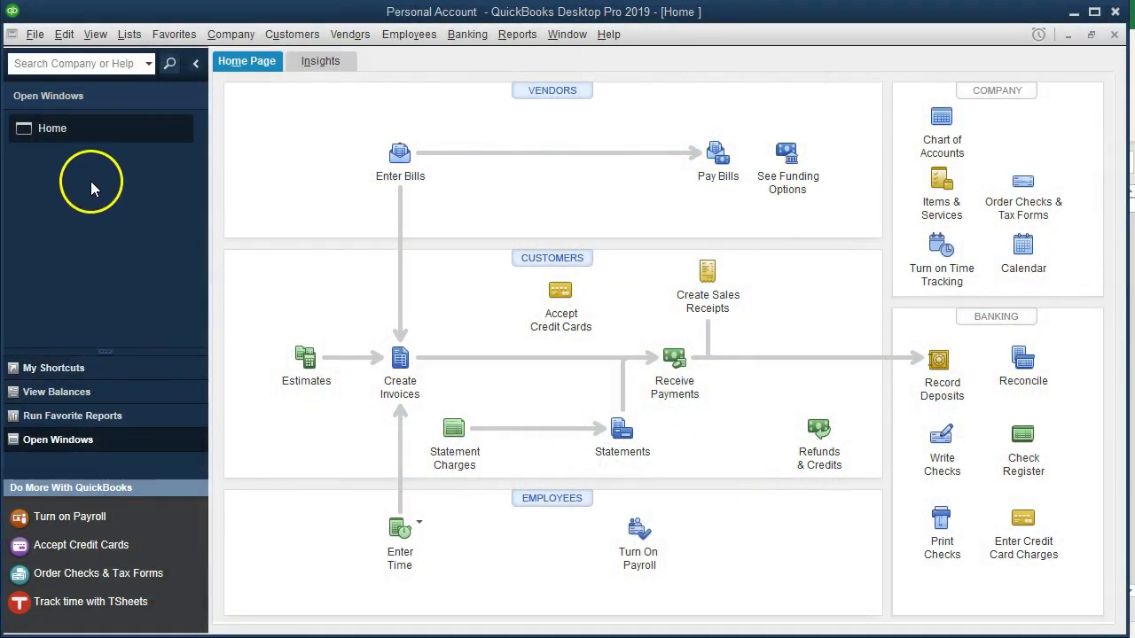
# Open the standard Balance Sheet with dates 01/01/2020 to 12/31/2020
pyautogui.click(96, 39)
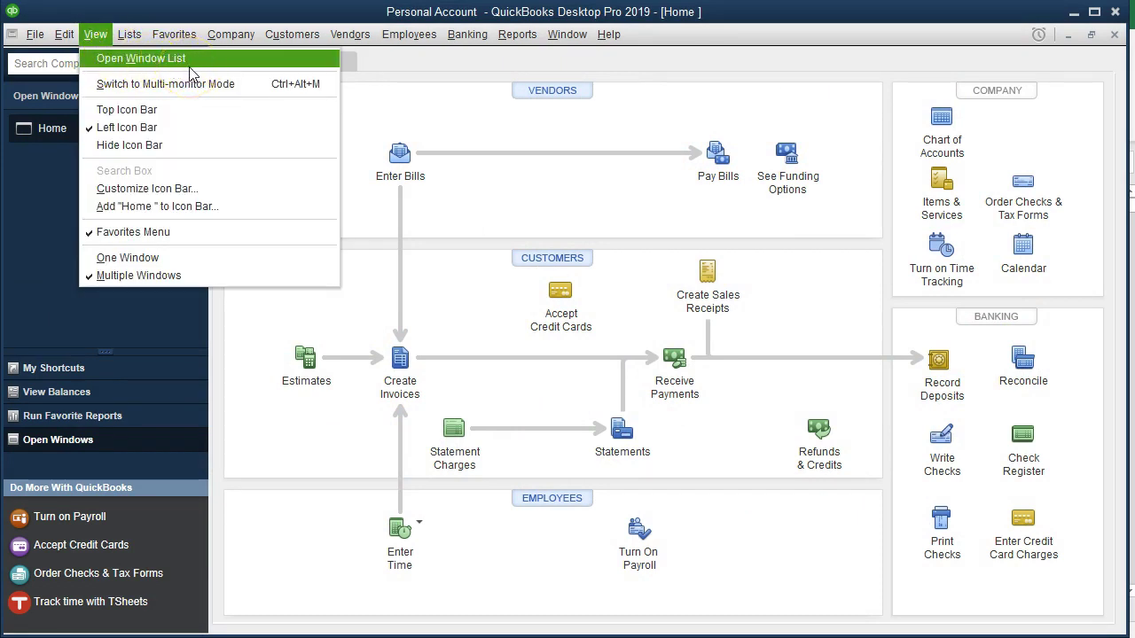
pyautogui.moveTo(514, 35)
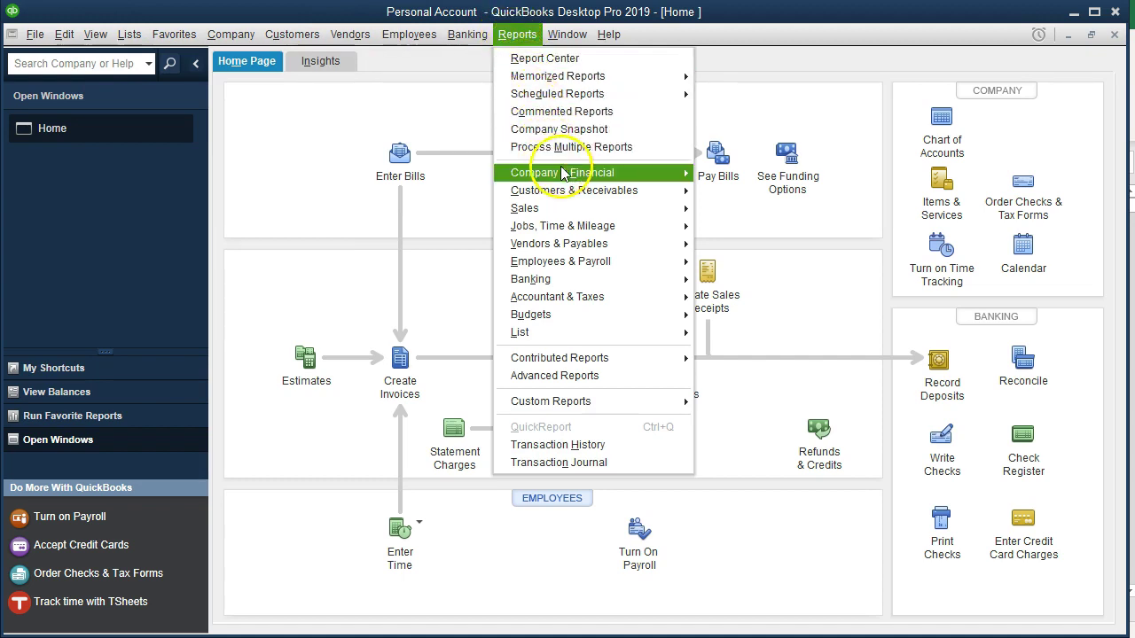
pyautogui.moveTo(566, 172)
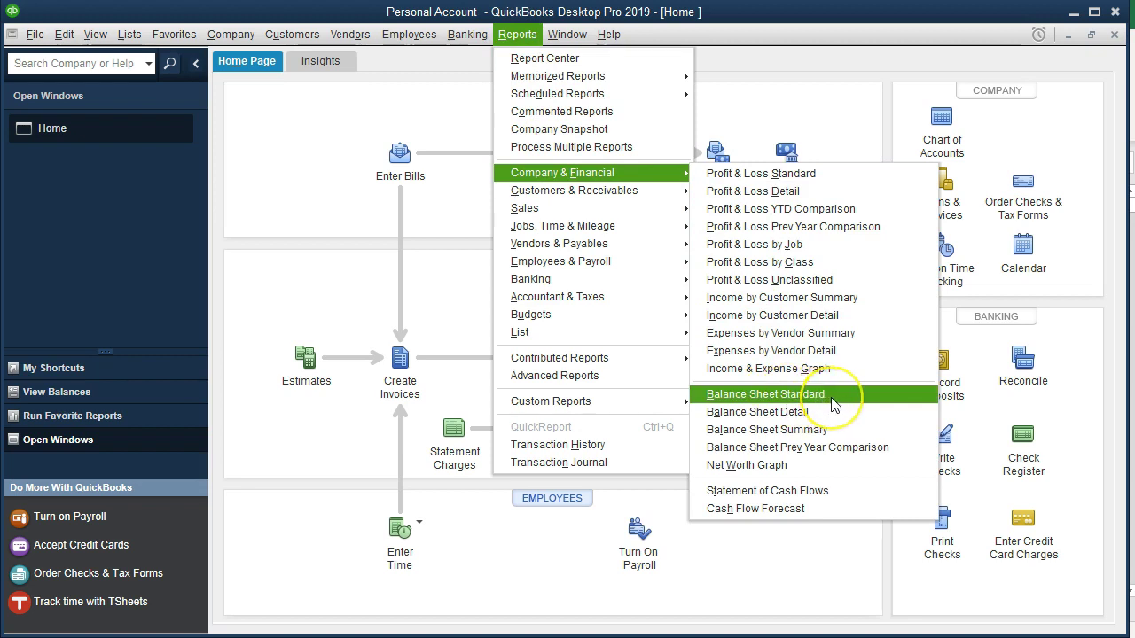
pyautogui.click(798, 394)
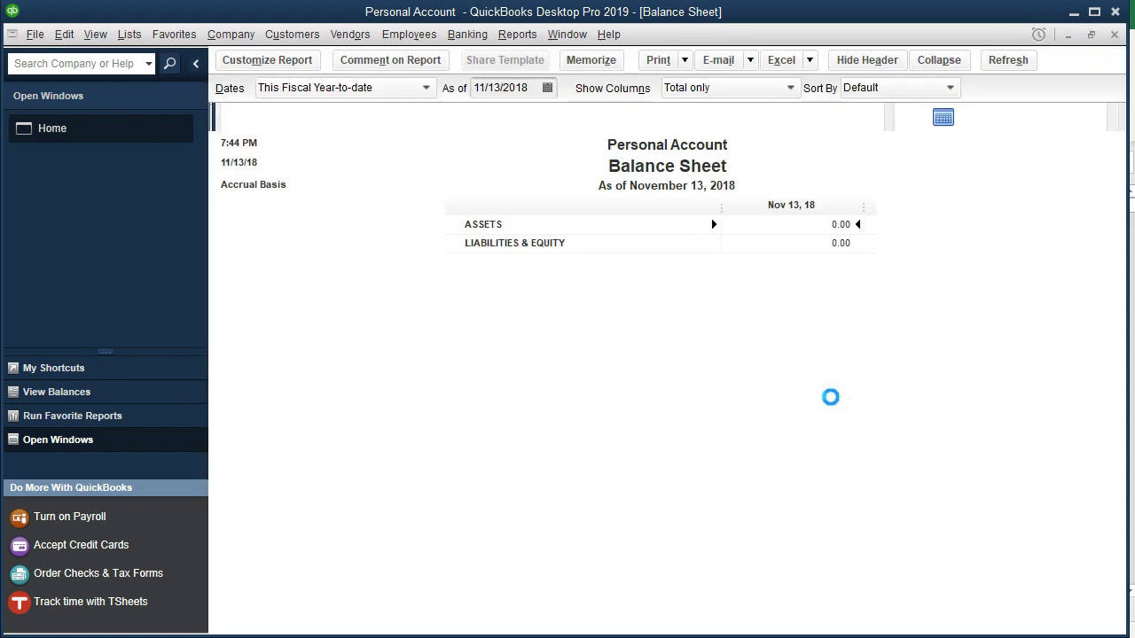
pyautogui.click(298, 62)
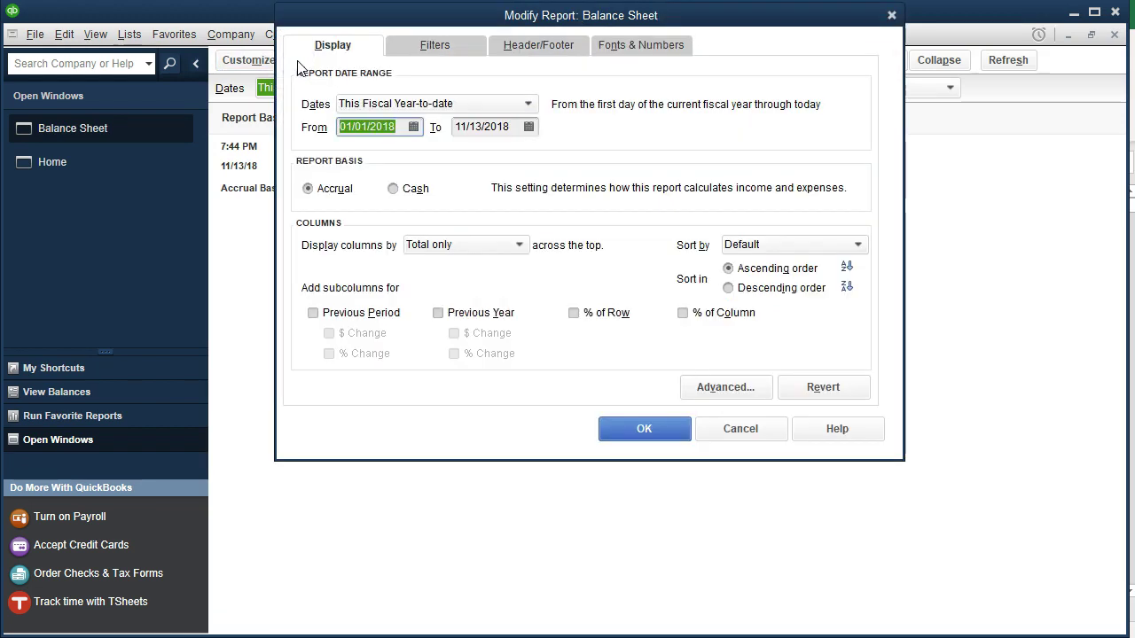
pyautogui.write('01012020')
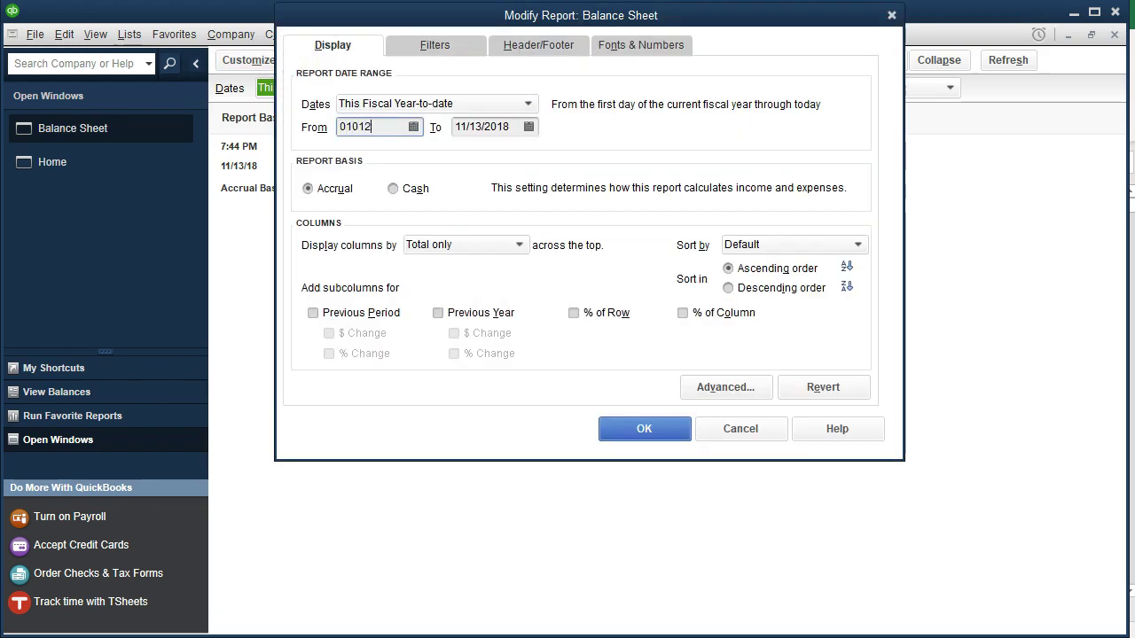
pyautogui.press('Tab')
pyautogui.write('12312020')
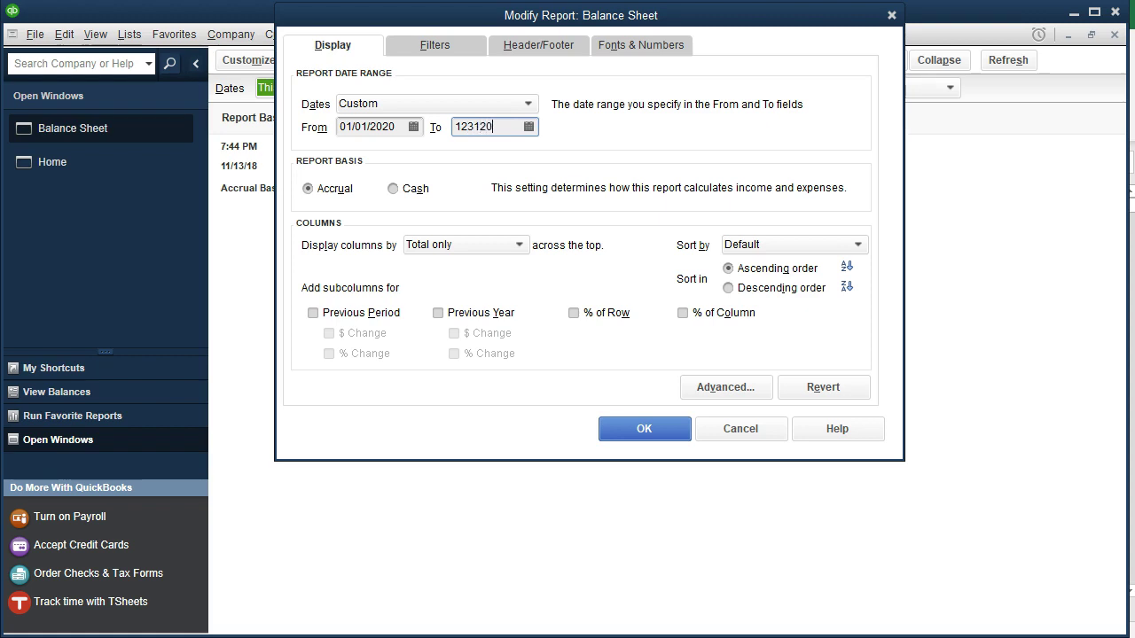
pyautogui.press('Tab')
# Set the column-label font to size 11, apply it to all related fonts, and confirm
pyautogui.click(633, 55)
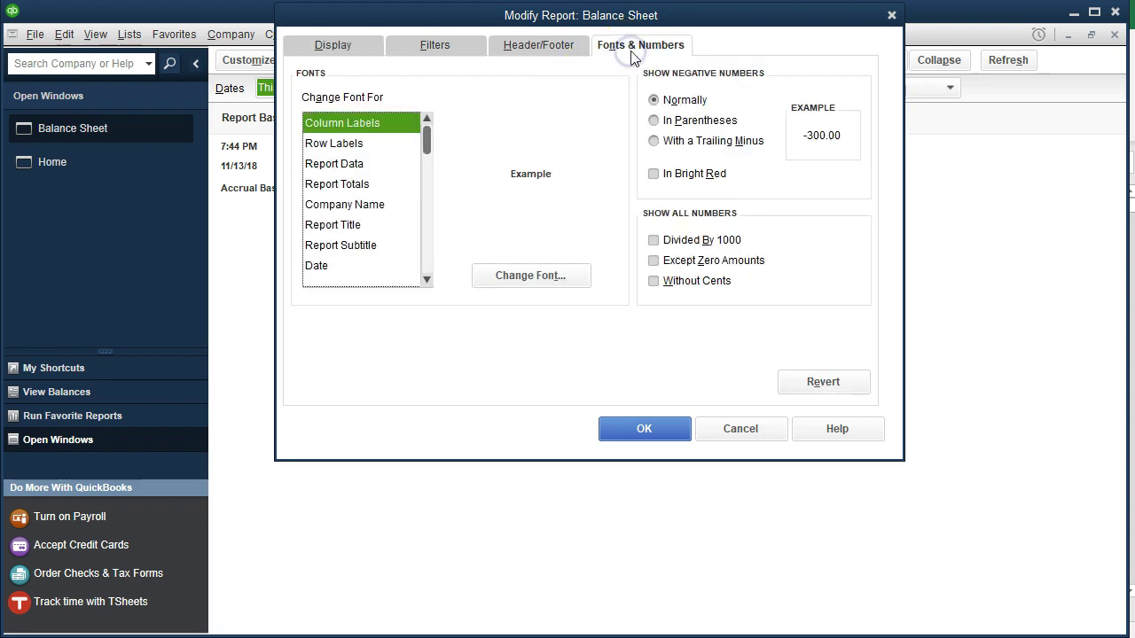
pyautogui.click(567, 277)
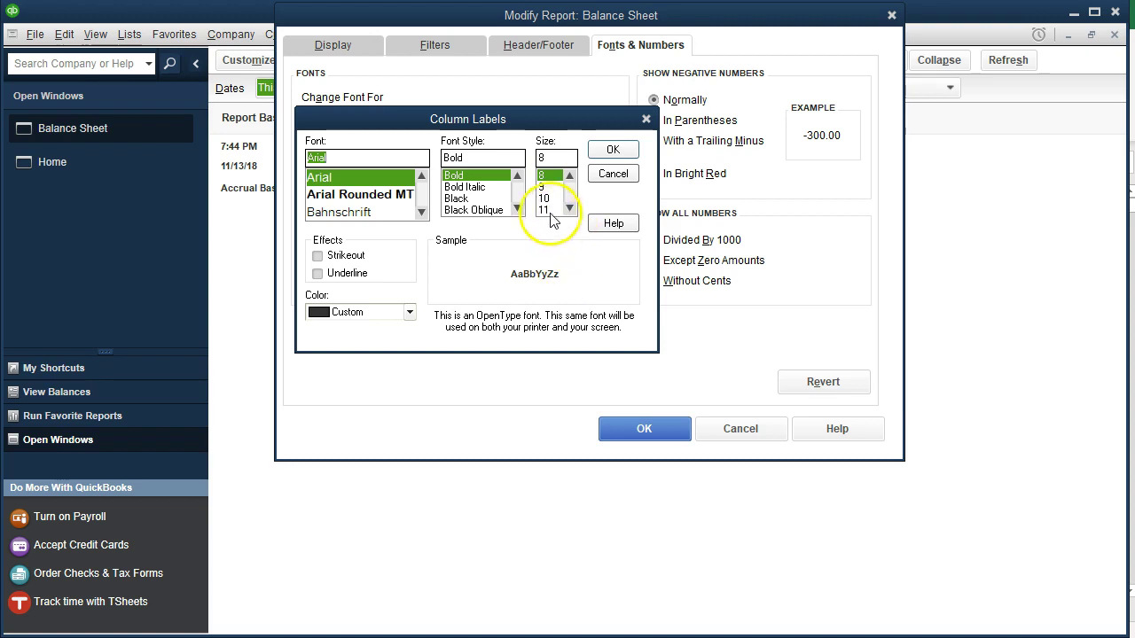
pyautogui.click(546, 210)
pyautogui.click(612, 150)
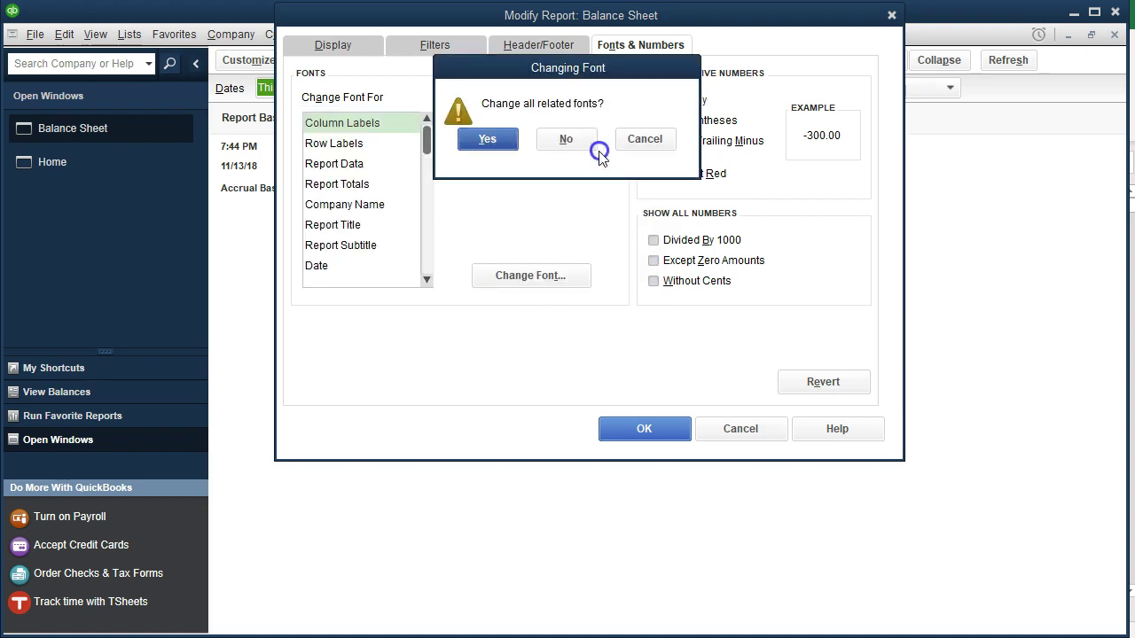
pyautogui.click(497, 142)
pyautogui.click(645, 430)
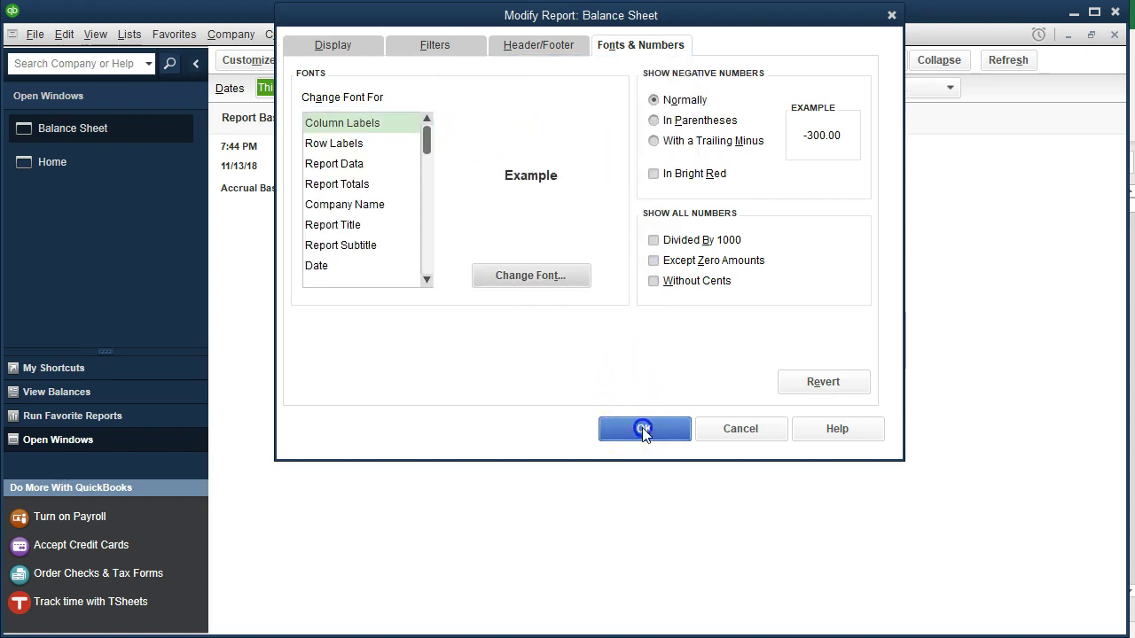
pyautogui.click(632, 426)
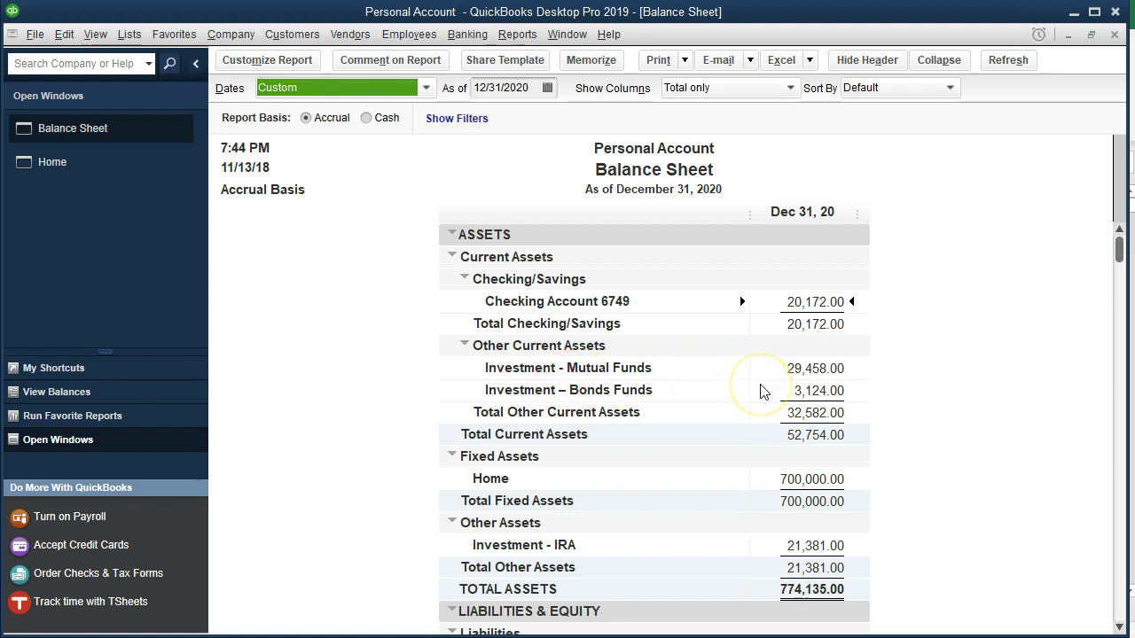
pyautogui.scroll(-1, 762, 395)
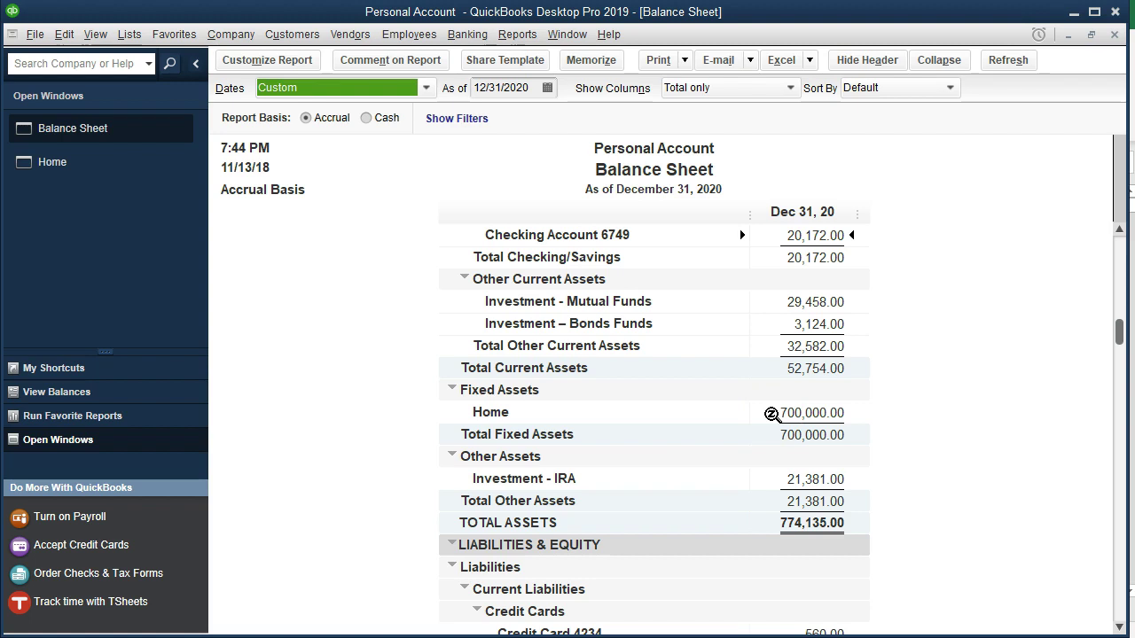
pyautogui.doubleClick(772, 413)
pyautogui.click(790, 408)
pyautogui.scroll(-1, 709, 462)
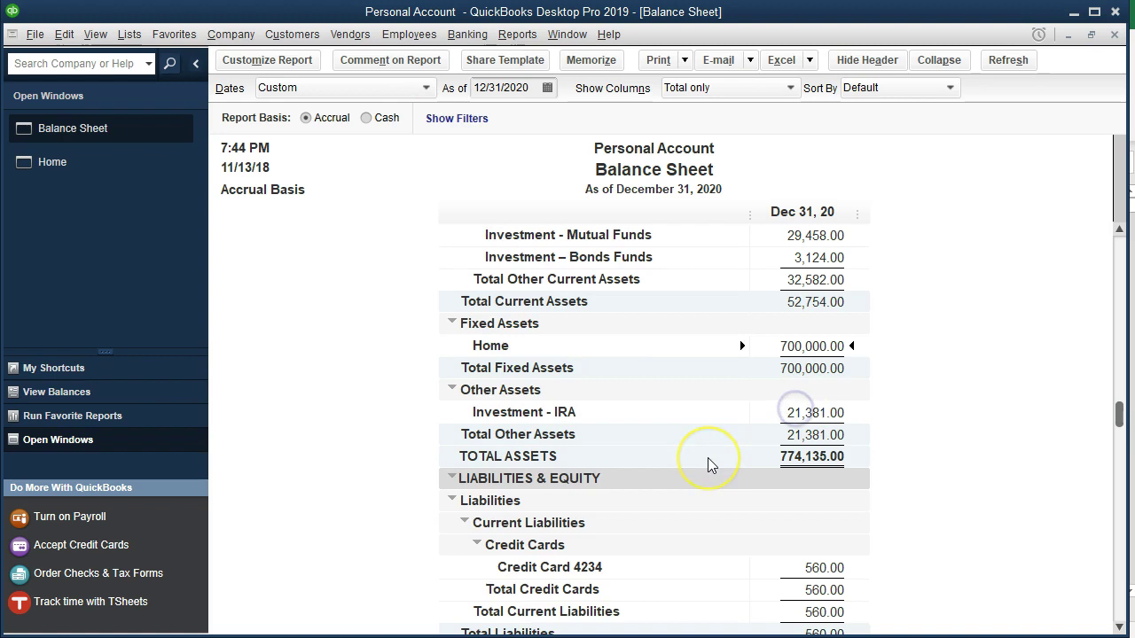
pyautogui.scroll(-2, 708, 458)
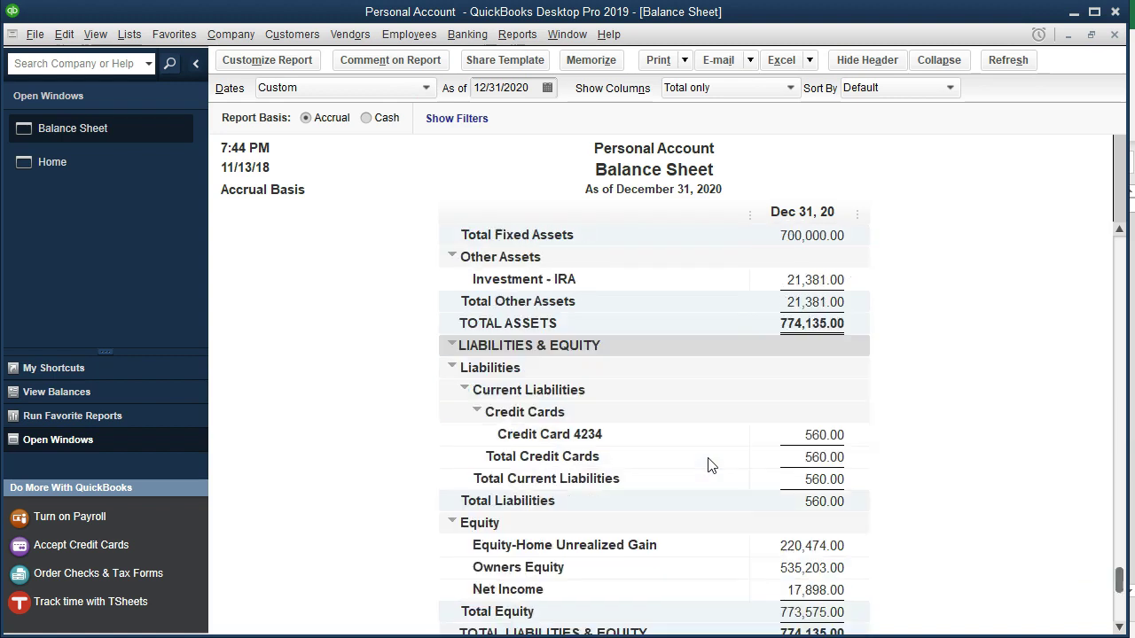
pyautogui.scroll(-1, 707, 466)
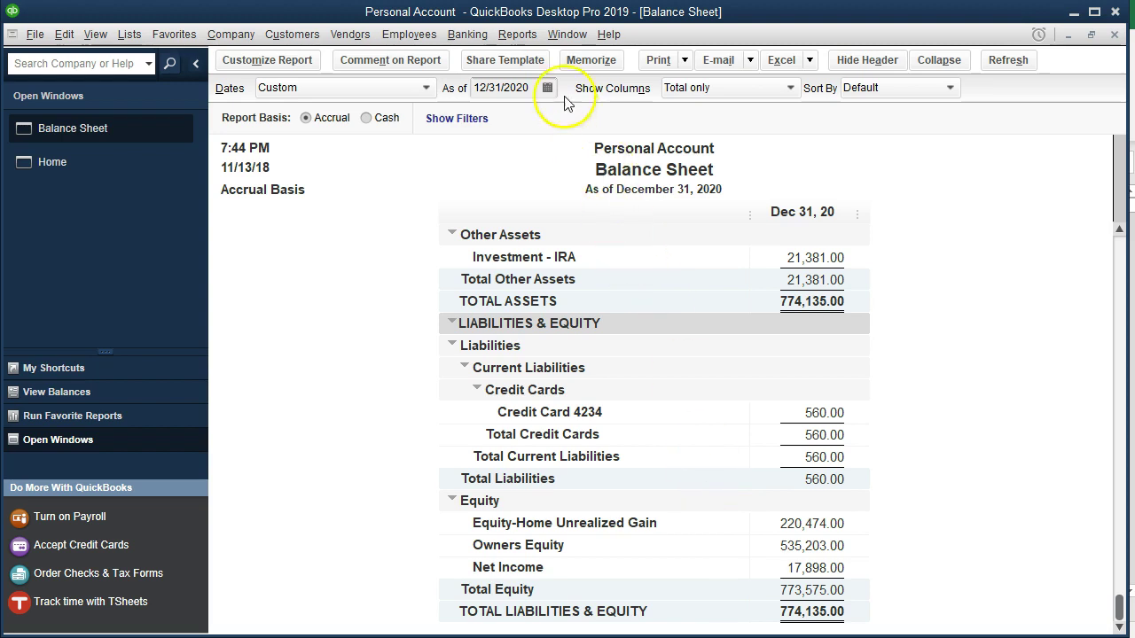
# Open the standard Profit & Loss report from 01/01/2020 to 12/31/2020
pyautogui.click(517, 36)
pyautogui.moveTo(594, 172)
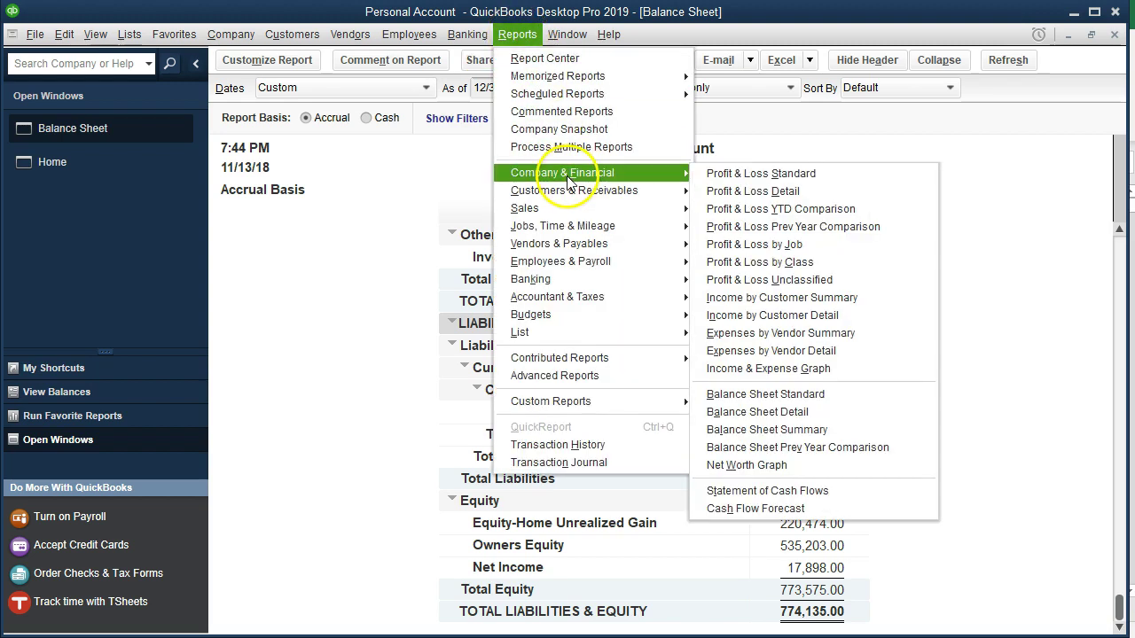
pyautogui.click(706, 174)
pyautogui.press('Tab')
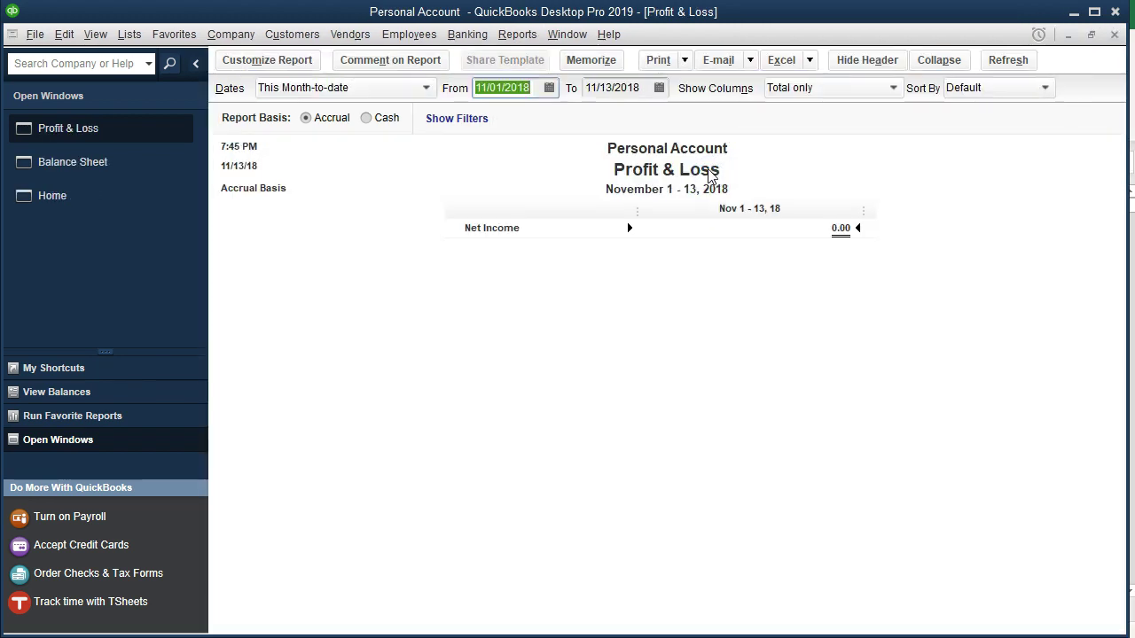
pyautogui.write('01/01/2020')
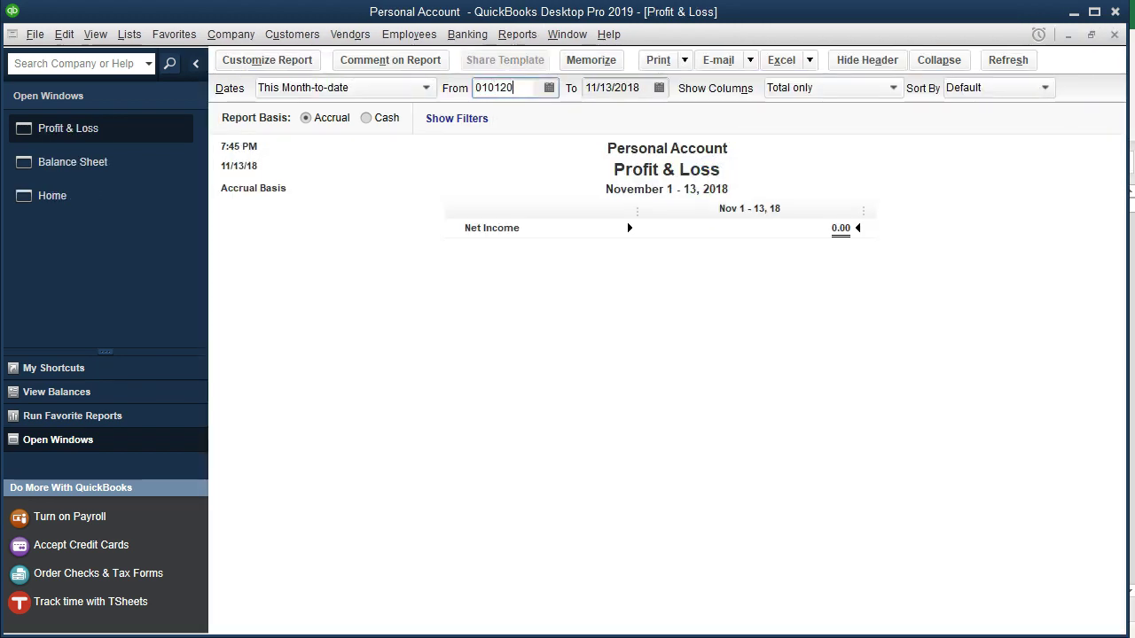
pyautogui.press('Tab')
pyautogui.write('12312020')
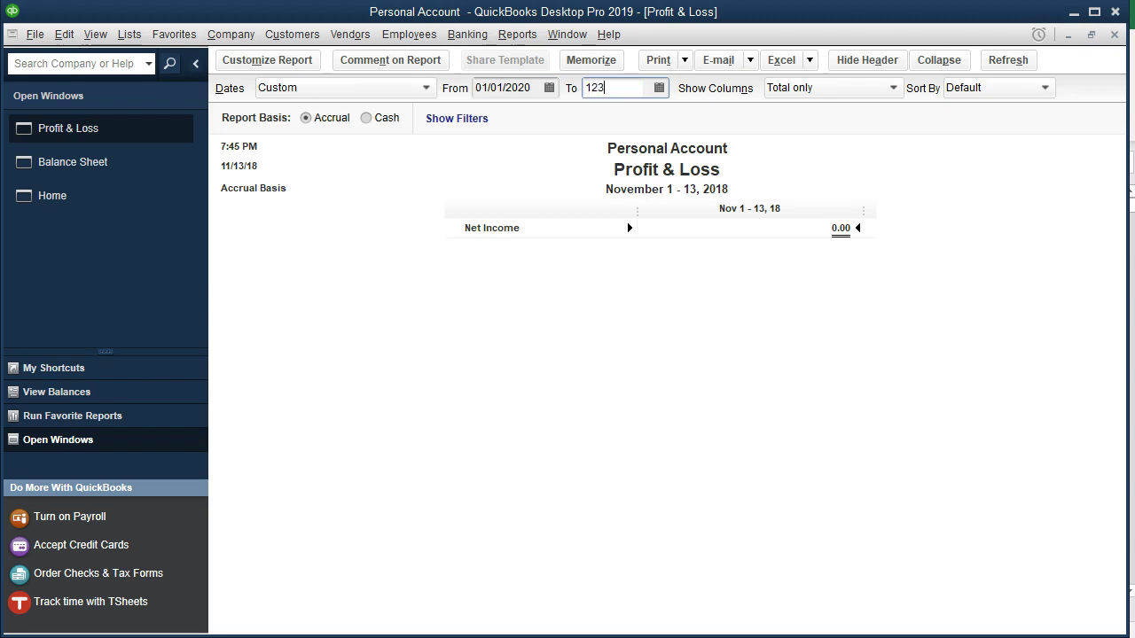
pyautogui.press('Tab')
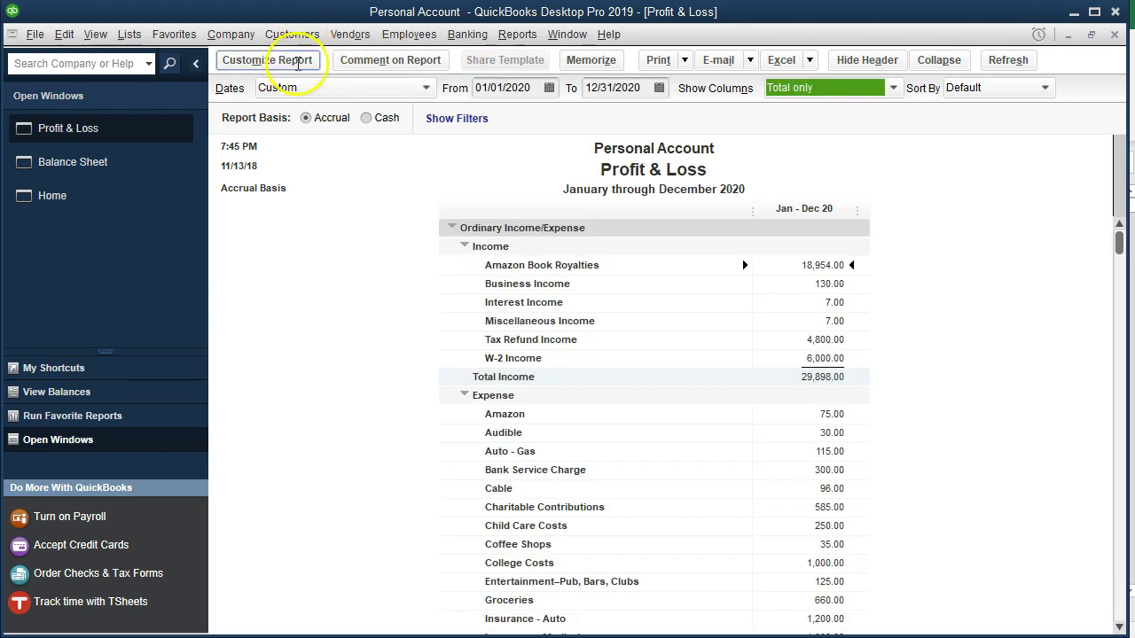
# Enlarge the report's column-label and related fonts to size 11
pyautogui.click(293, 59)
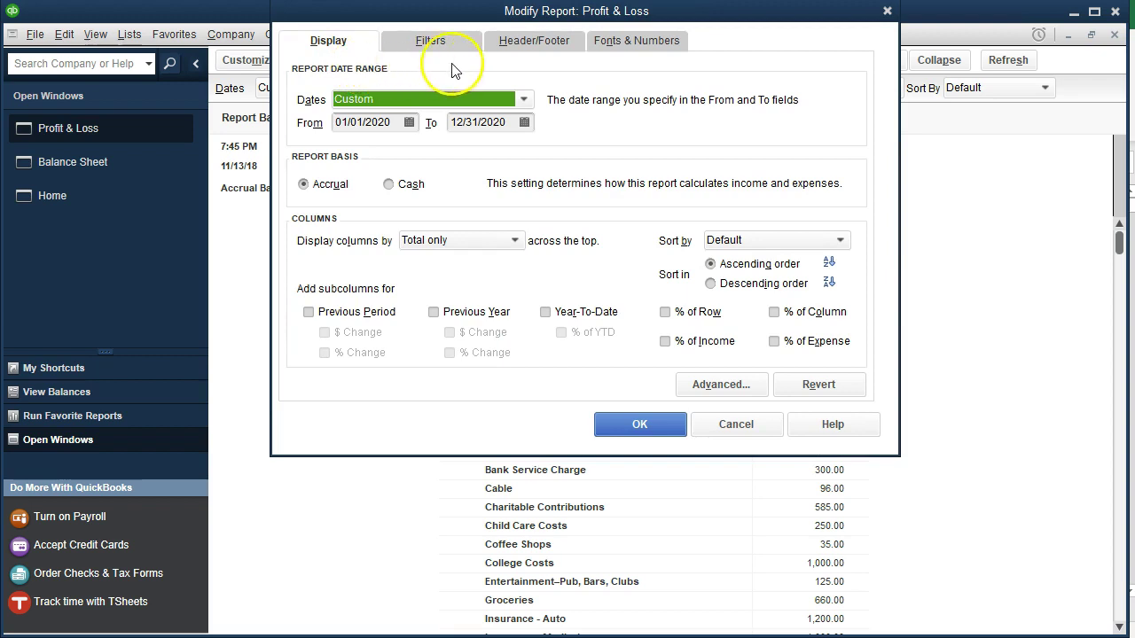
pyautogui.click(621, 51)
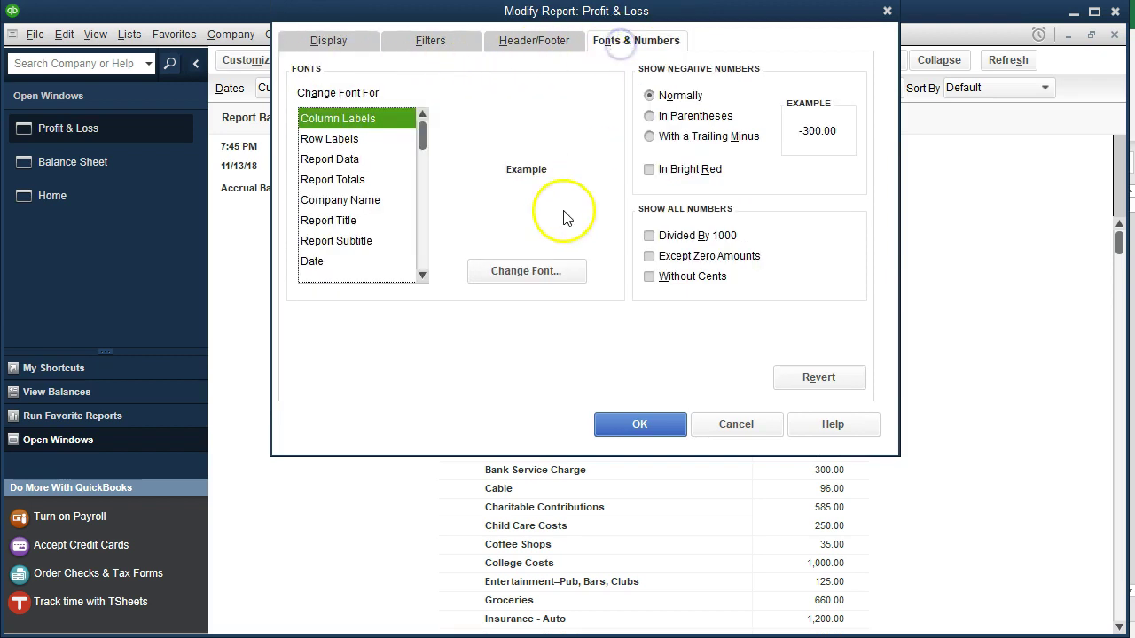
pyautogui.click(542, 269)
pyautogui.click(539, 205)
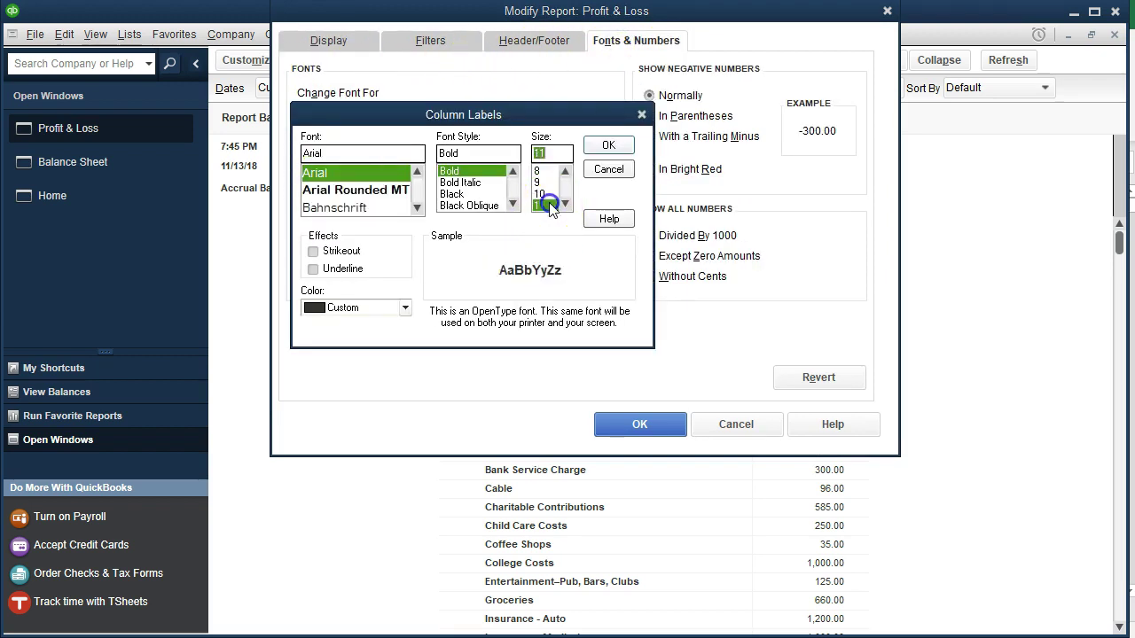
pyautogui.click(608, 145)
pyautogui.click(490, 141)
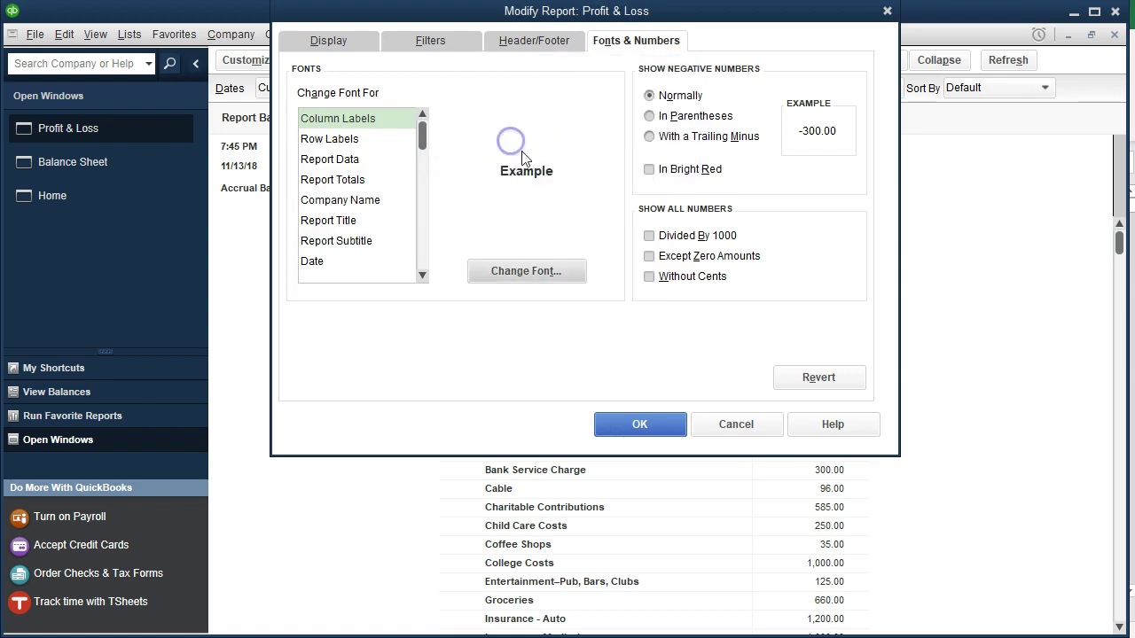
pyautogui.click(633, 425)
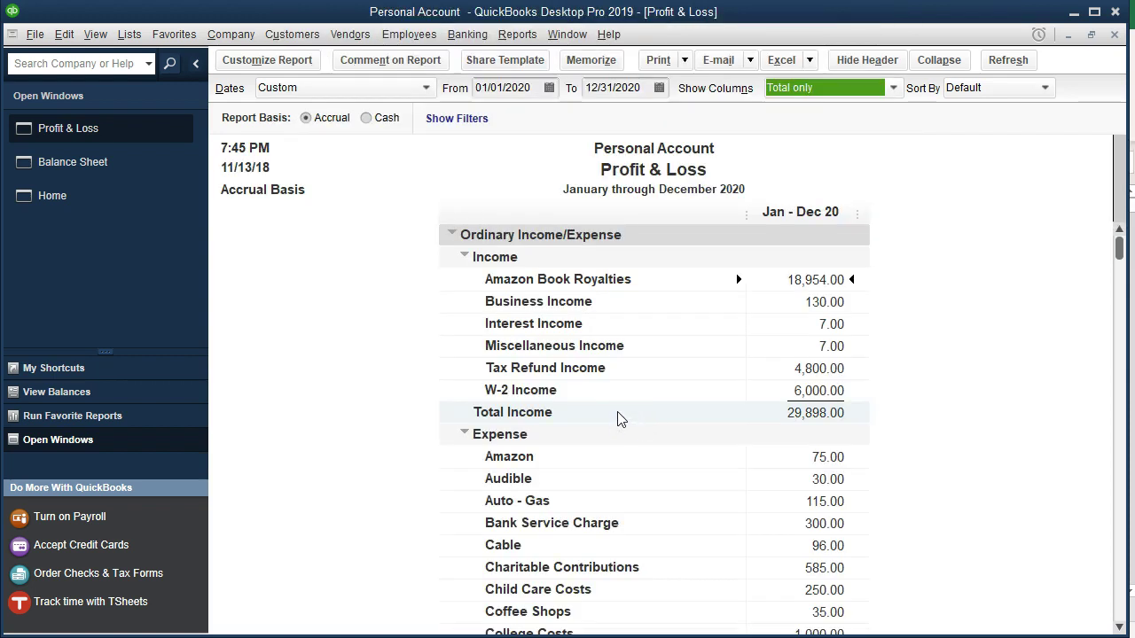
pyautogui.scroll(-4, 627, 433)
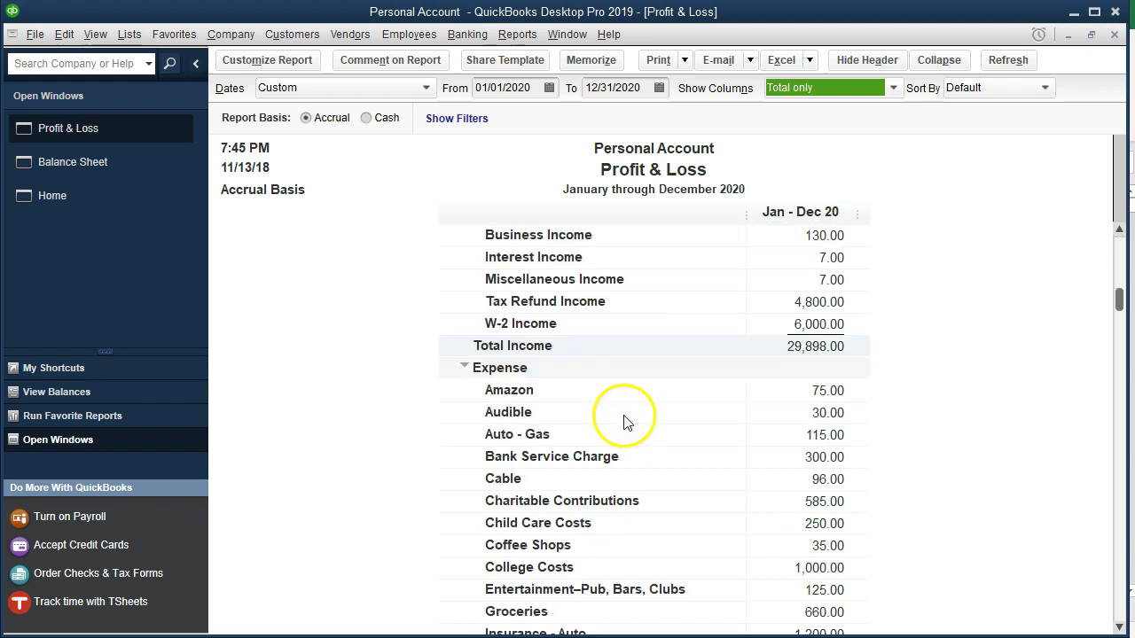
pyautogui.scroll(-1, 624, 420)
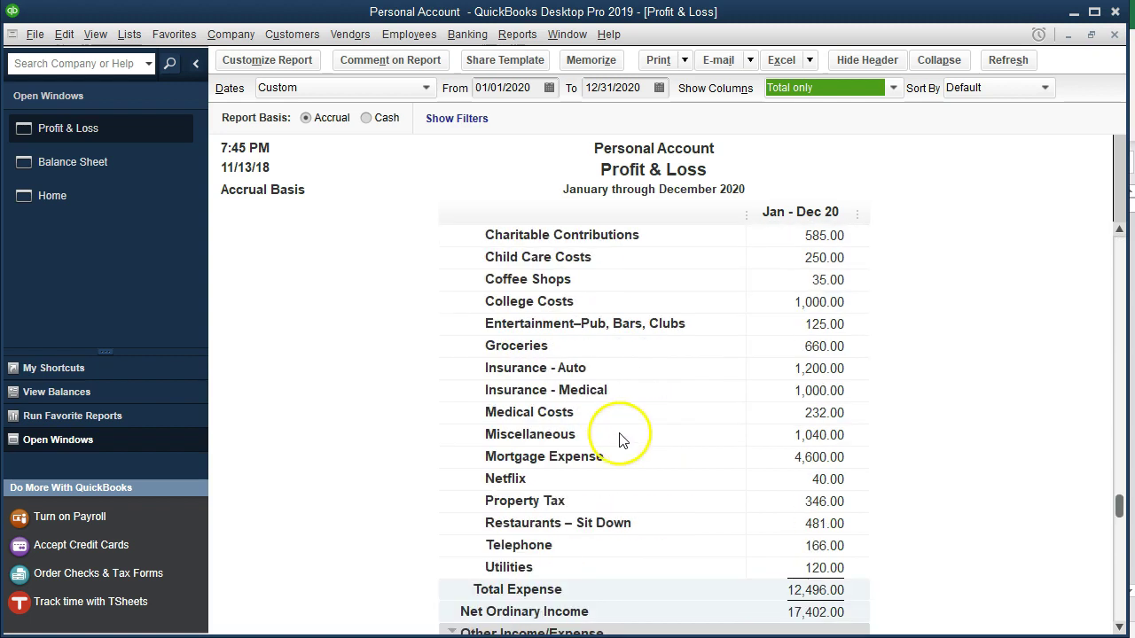
pyautogui.click(789, 457)
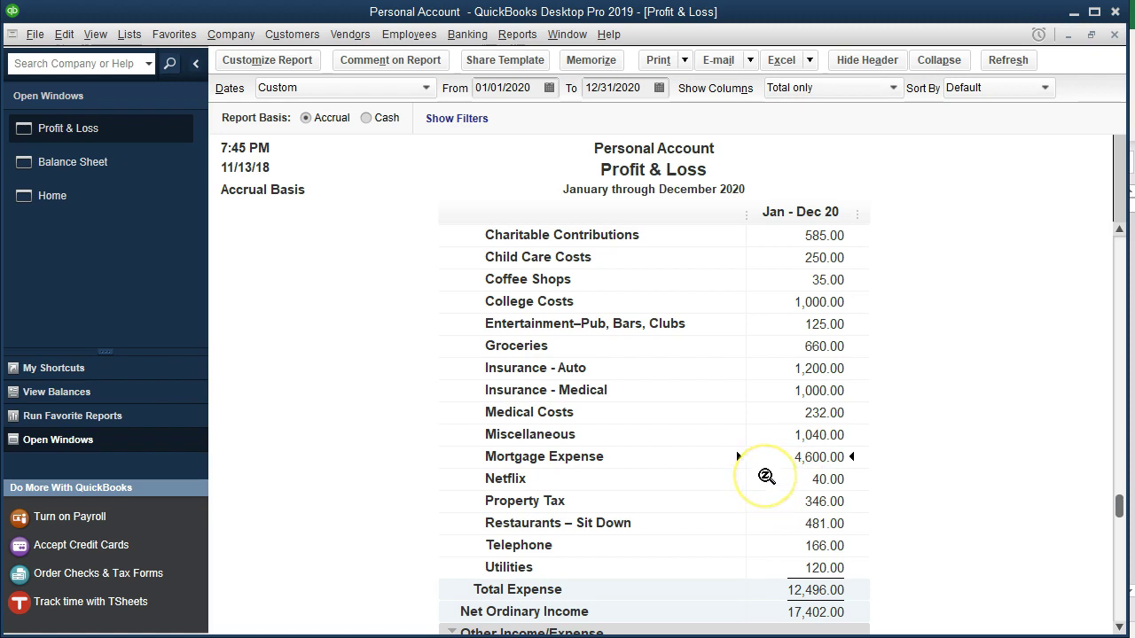
pyautogui.doubleClick(790, 457)
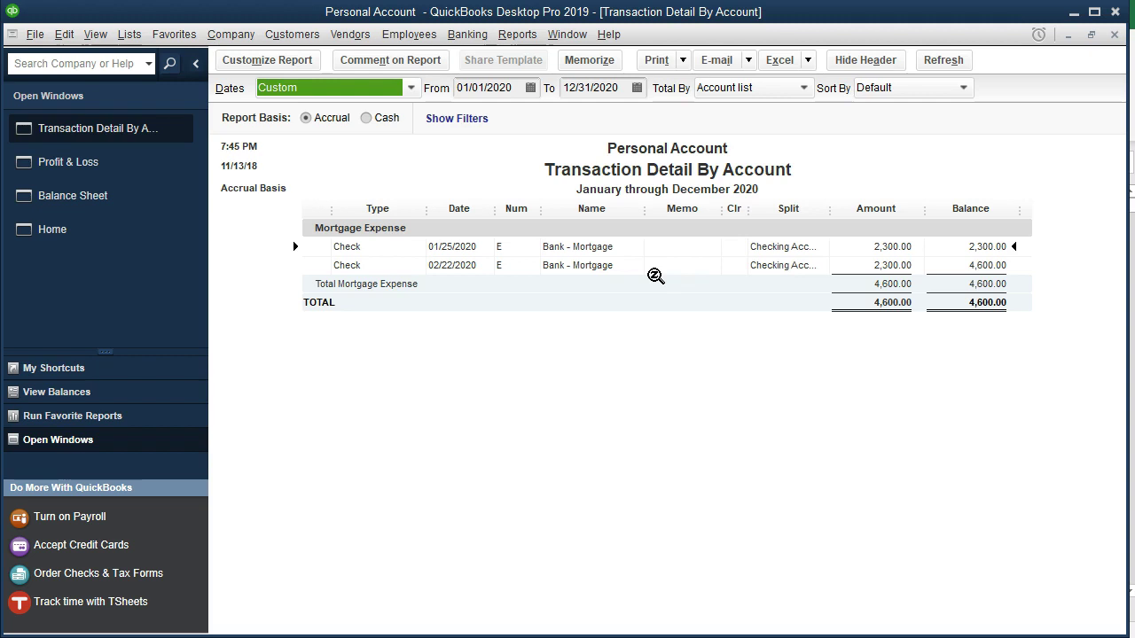
pyautogui.click(1114, 35)
pyautogui.scroll(1, 995, 372)
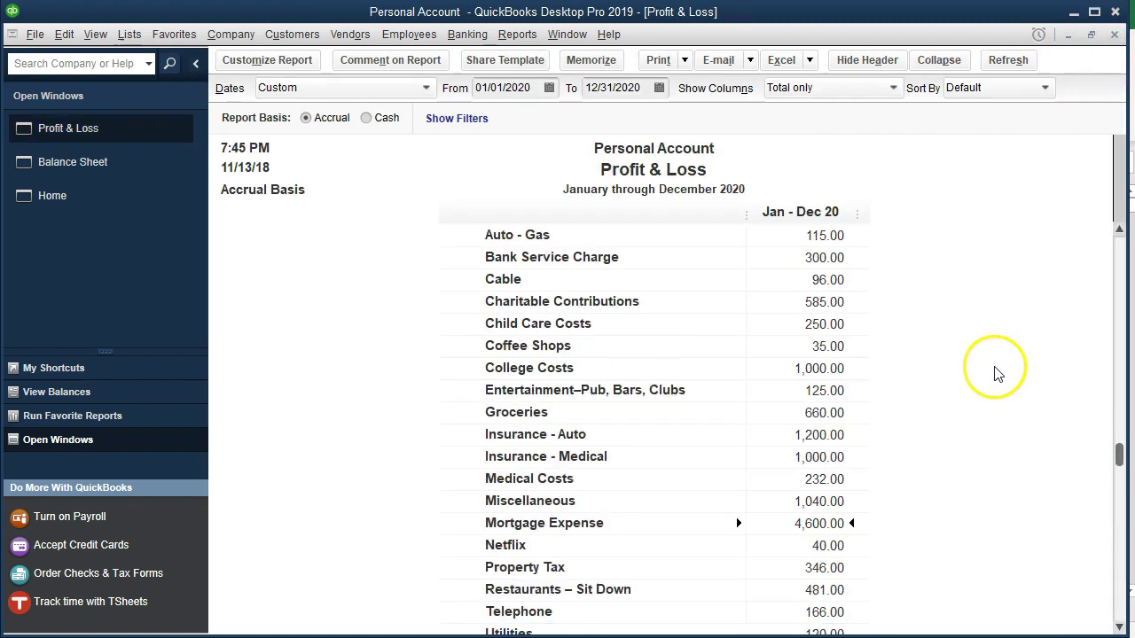
pyautogui.scroll(2, 994, 372)
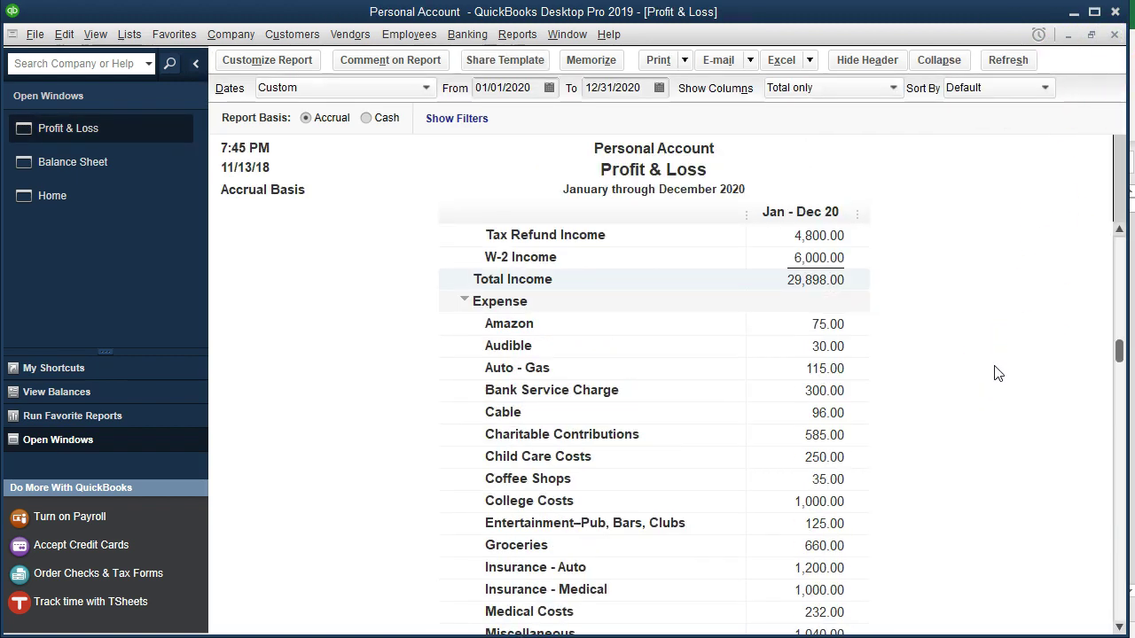
pyautogui.scroll(-4, 995, 373)
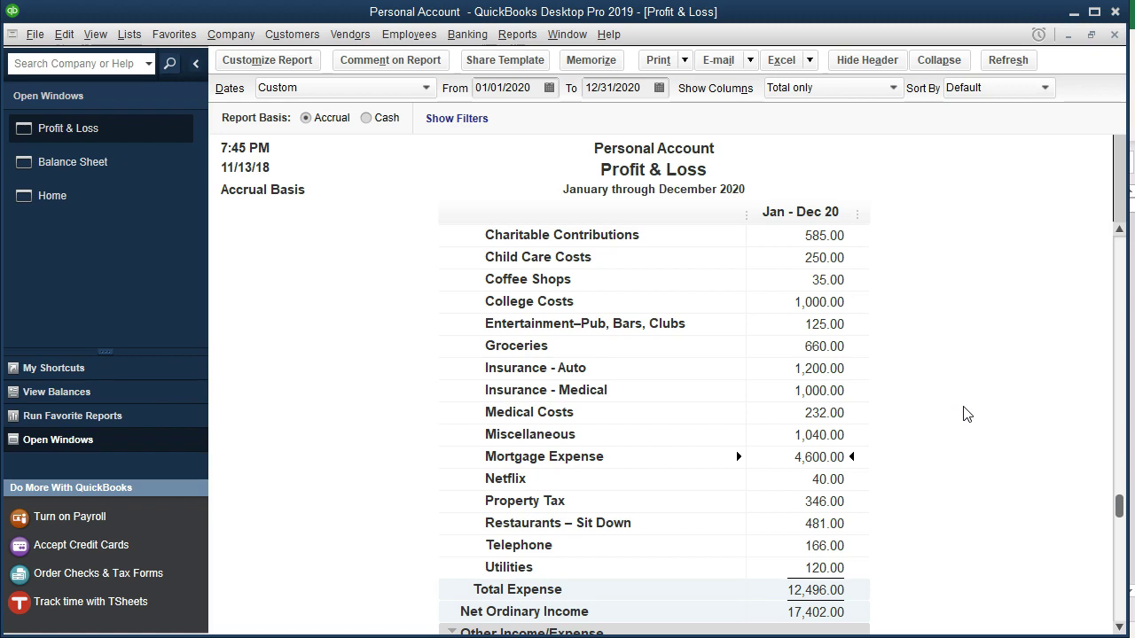
pyautogui.doubleClick(826, 458)
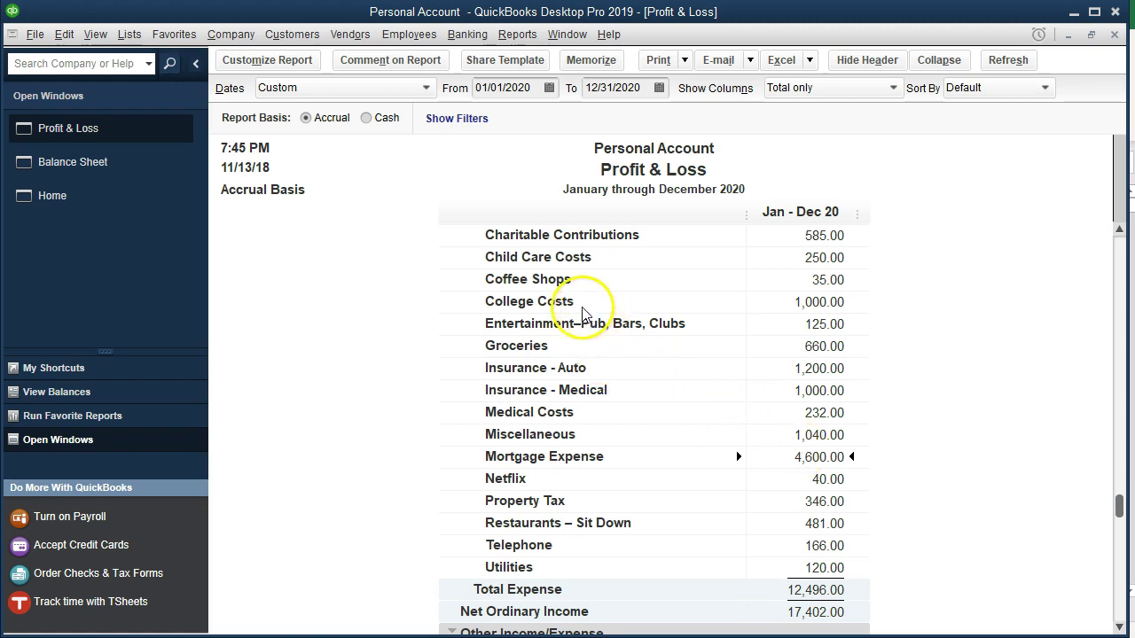
# Open the Chart of Accounts from the Lists menu
pyautogui.click(131, 35)
pyautogui.click(176, 55)
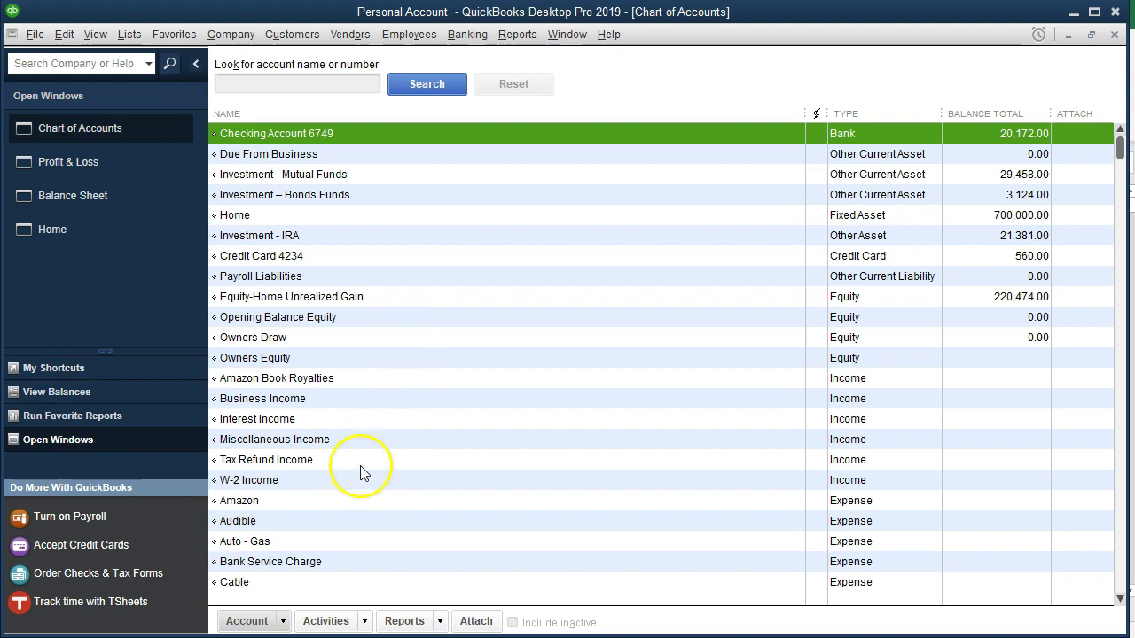
# Start a new Loan account, keeping the Other Current Liability type
pyautogui.click(283, 621)
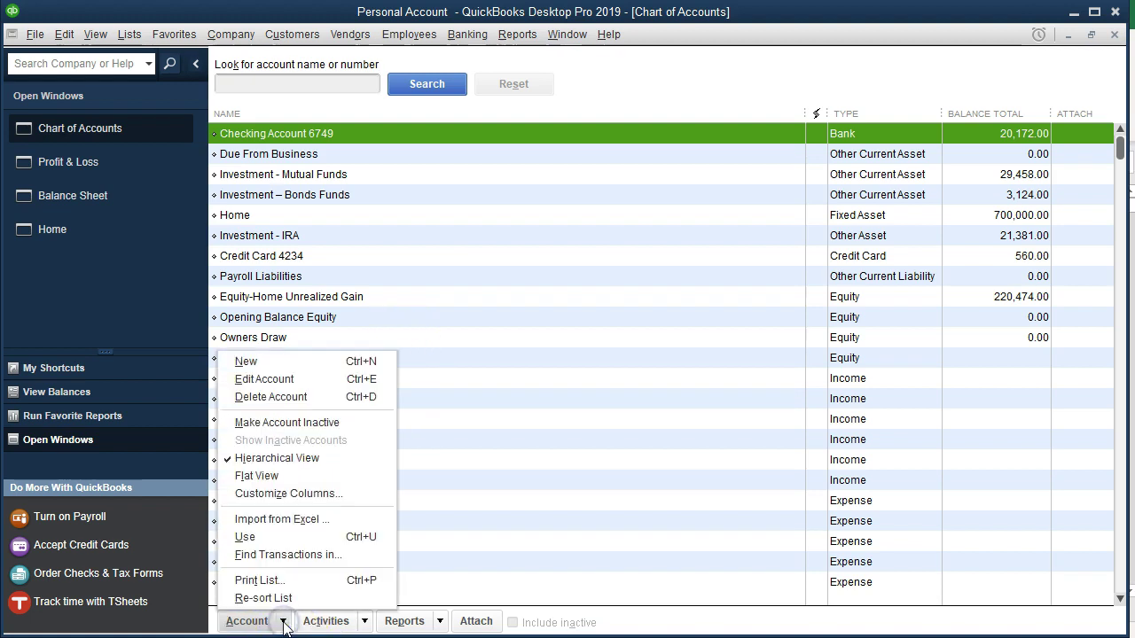
pyautogui.click(289, 361)
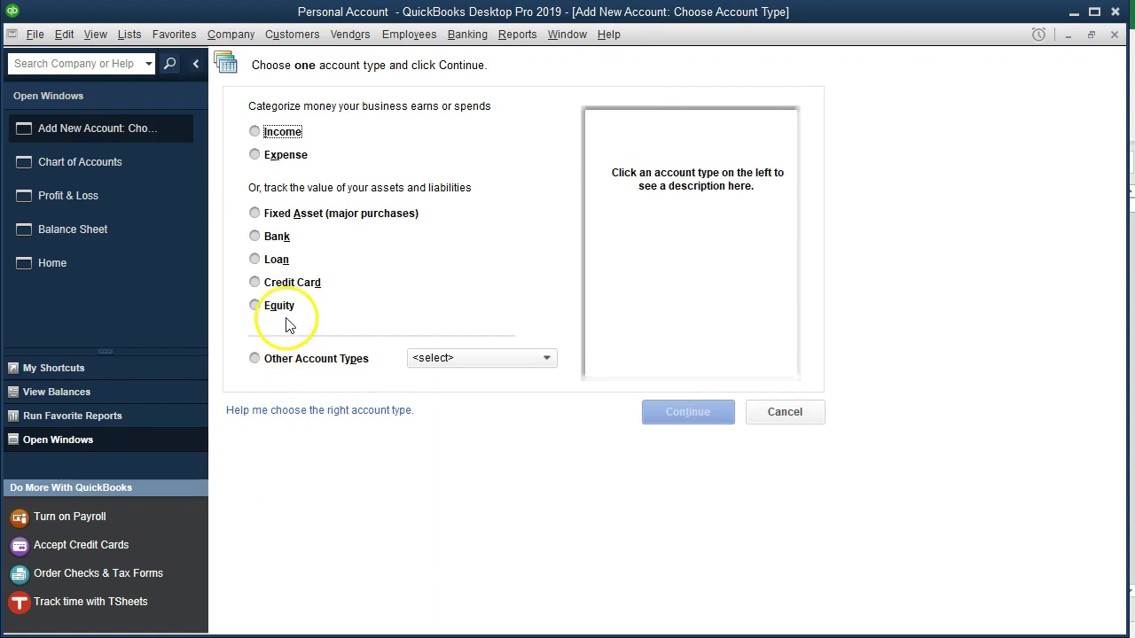
pyautogui.click(267, 259)
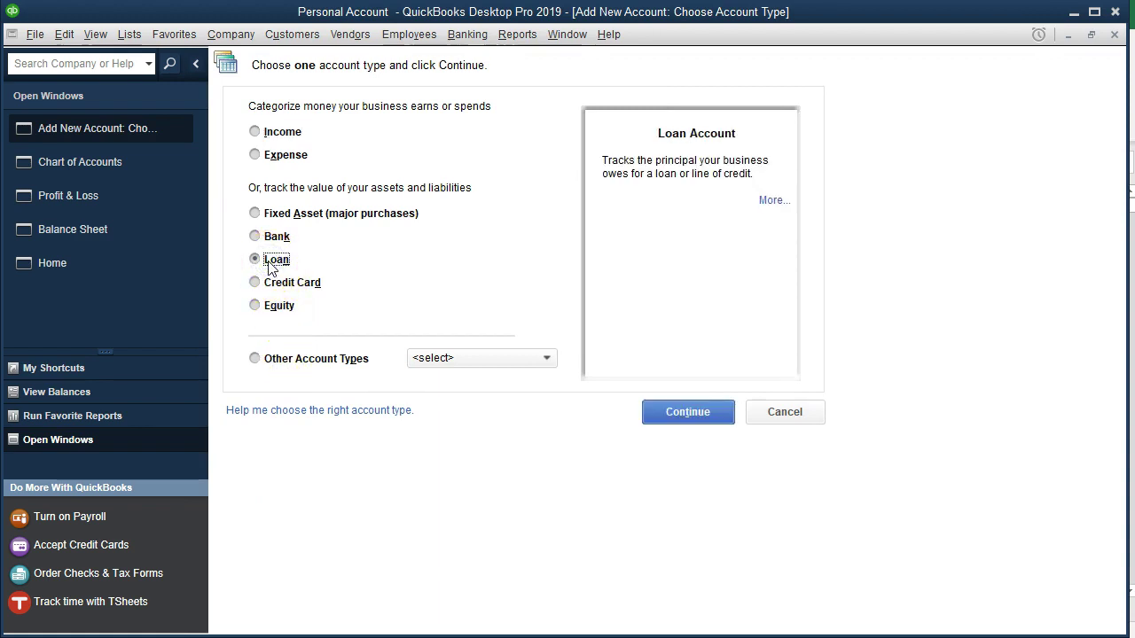
pyautogui.click(688, 415)
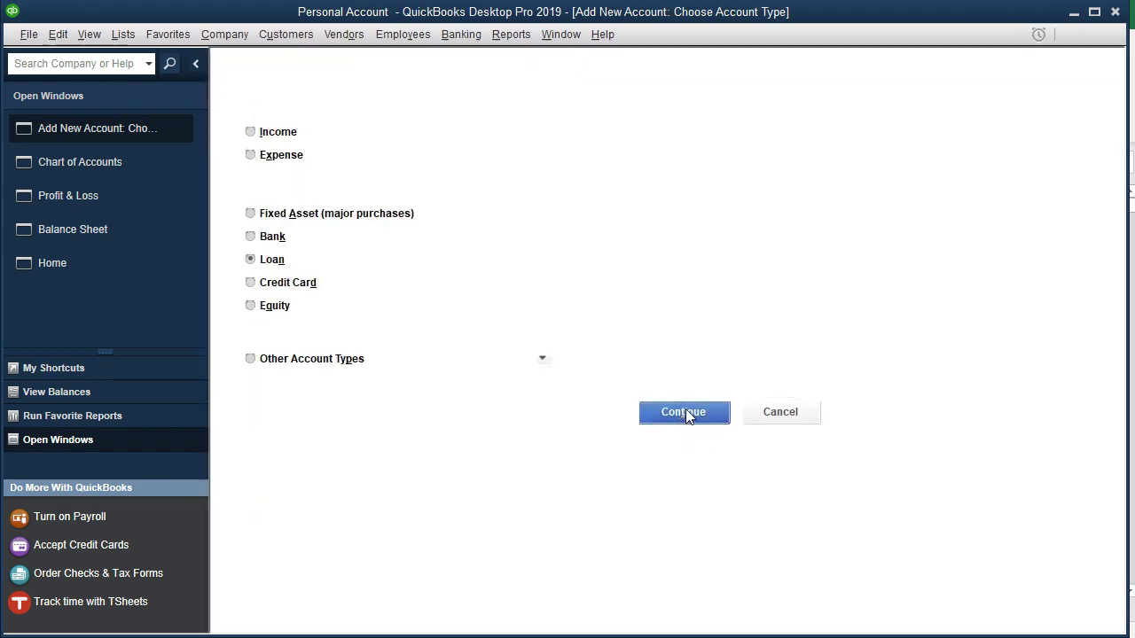
pyautogui.click(686, 411)
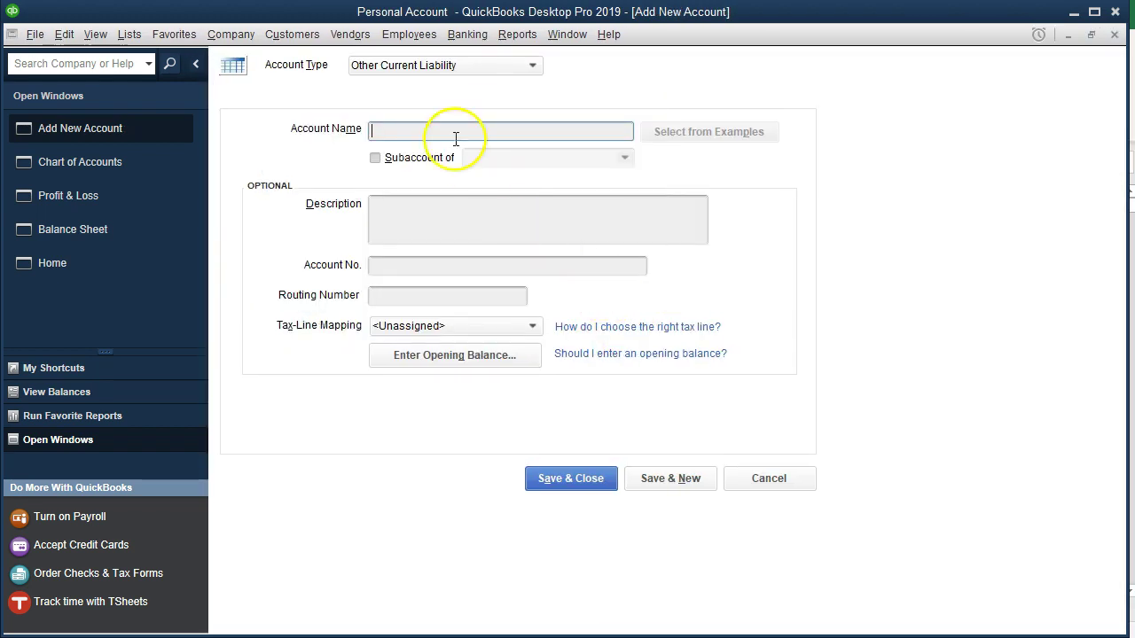
pyautogui.click(537, 67)
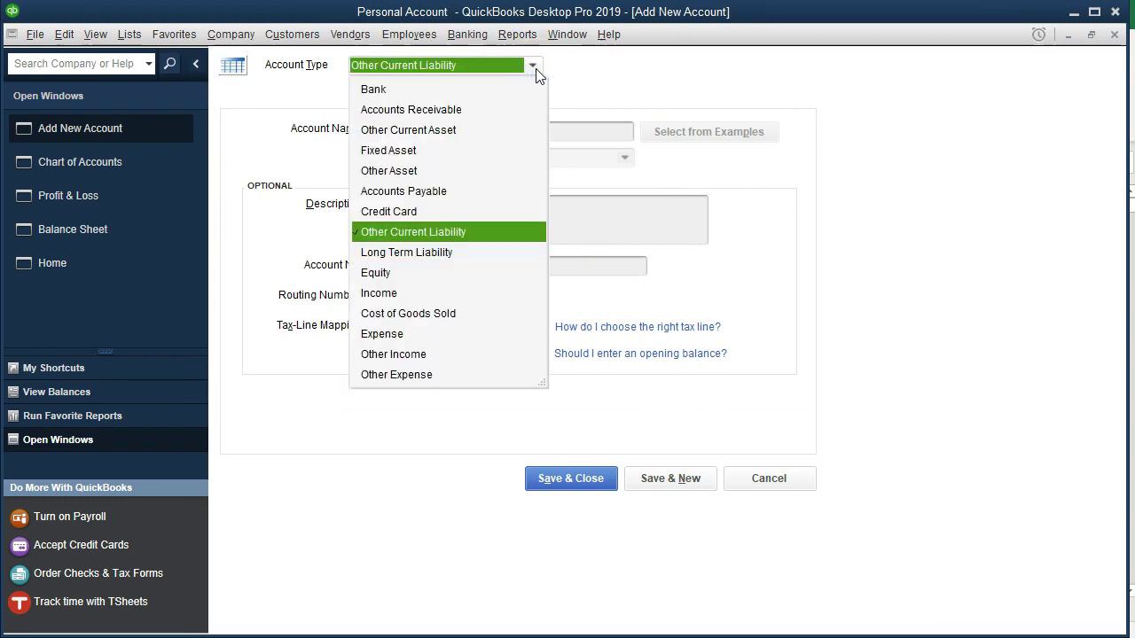
pyautogui.click(590, 78)
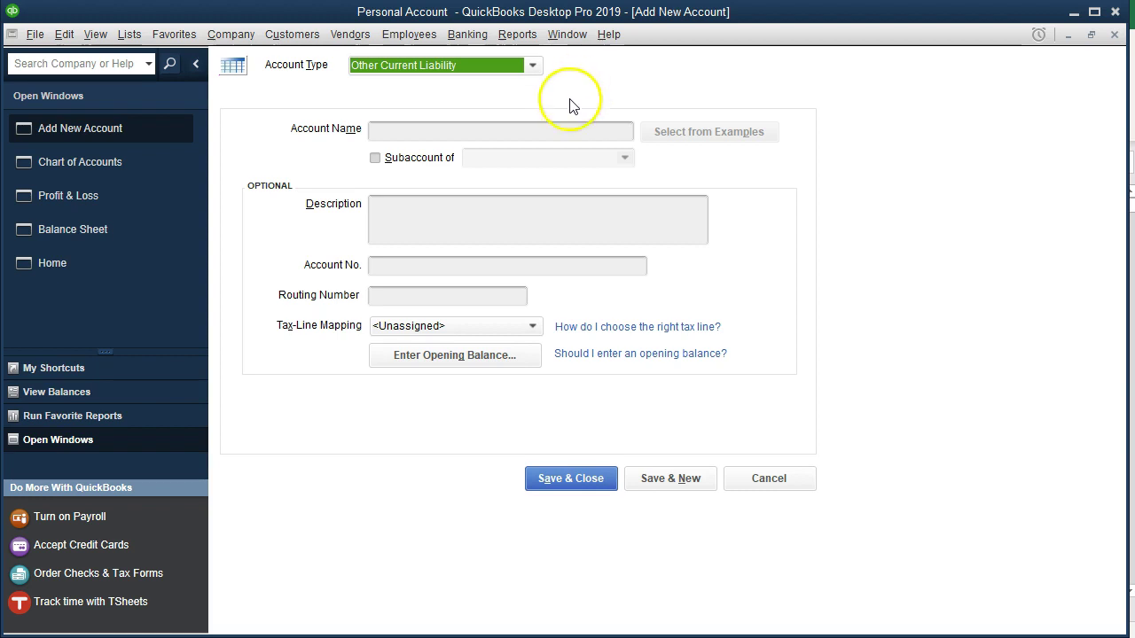
# Name the account 'Loan - Home 2345' and save it
pyautogui.click(408, 133)
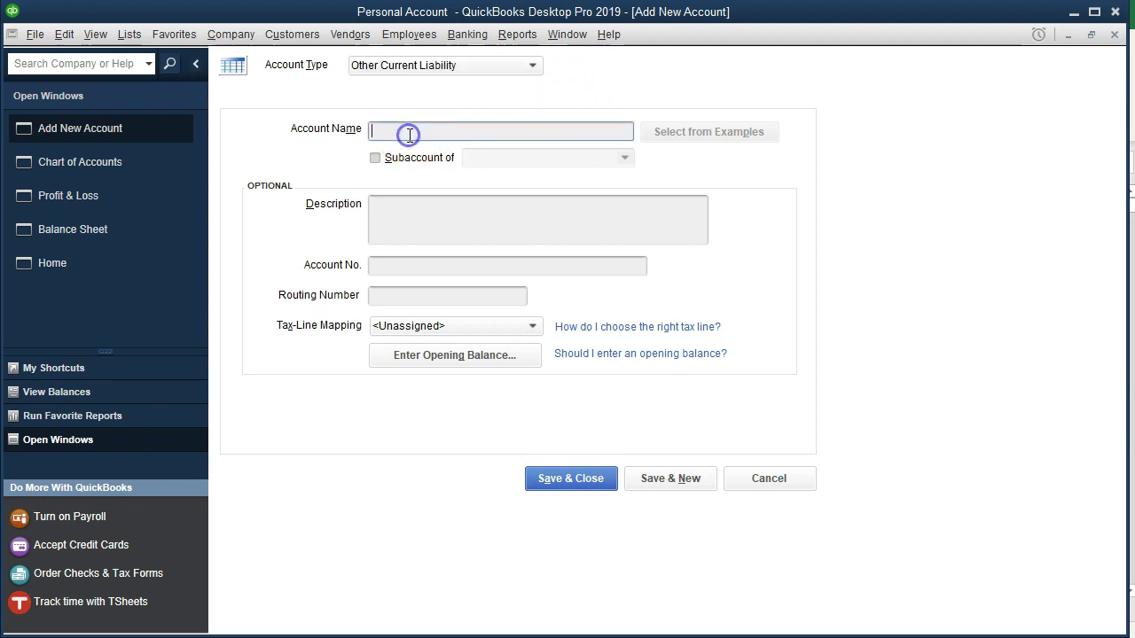
pyautogui.write('Loan - Home')
pyautogui.write('2345')
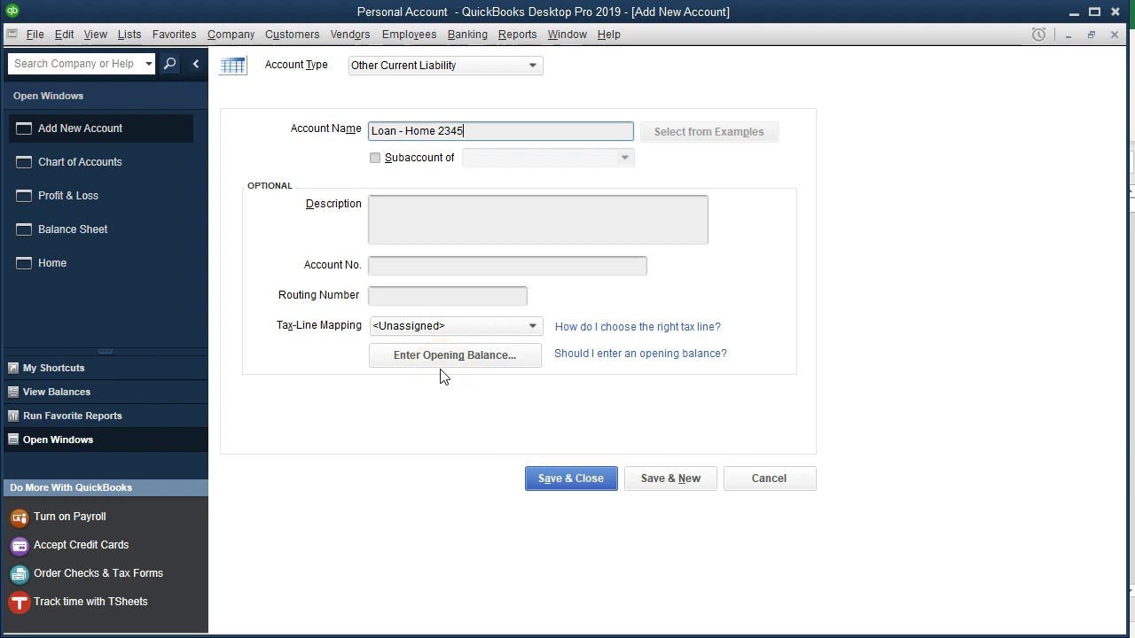
pyautogui.click(548, 481)
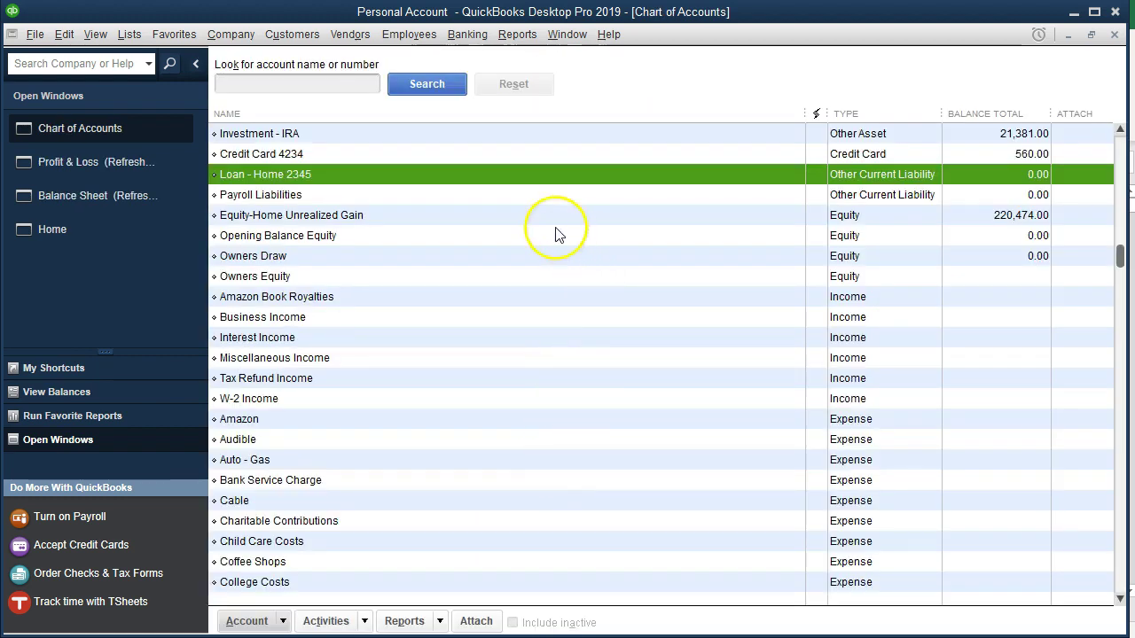
# Open the Loan - Home 2345 register, then check Excel's home cost (B1) and loan formula (B2)
pyautogui.doubleClick(508, 183)
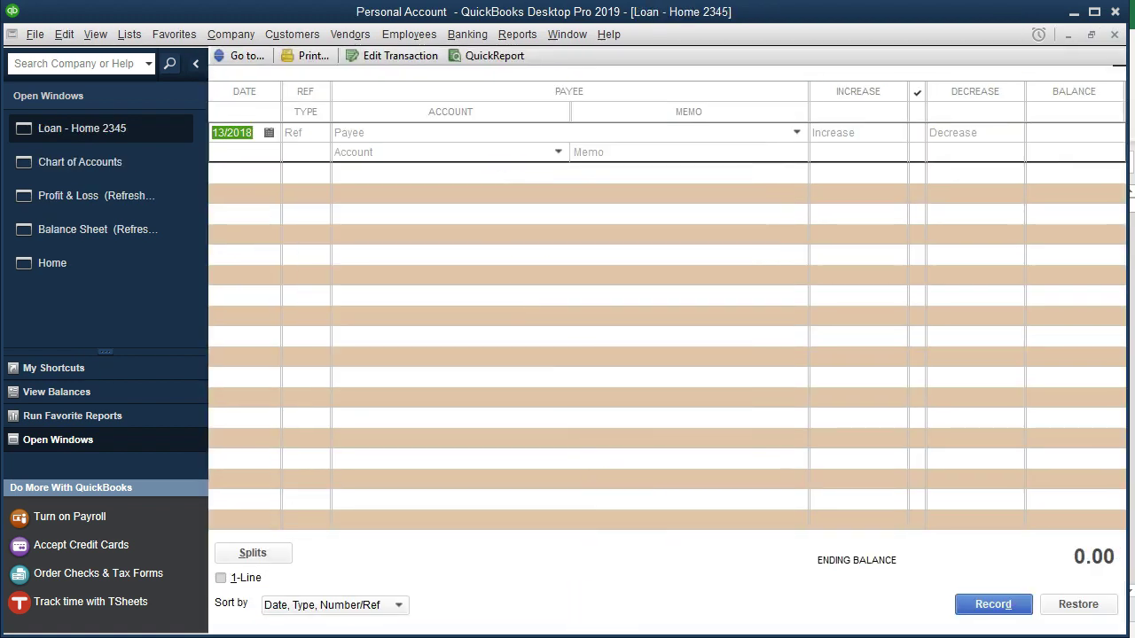
pyautogui.hotkey('alt', 'Tab')
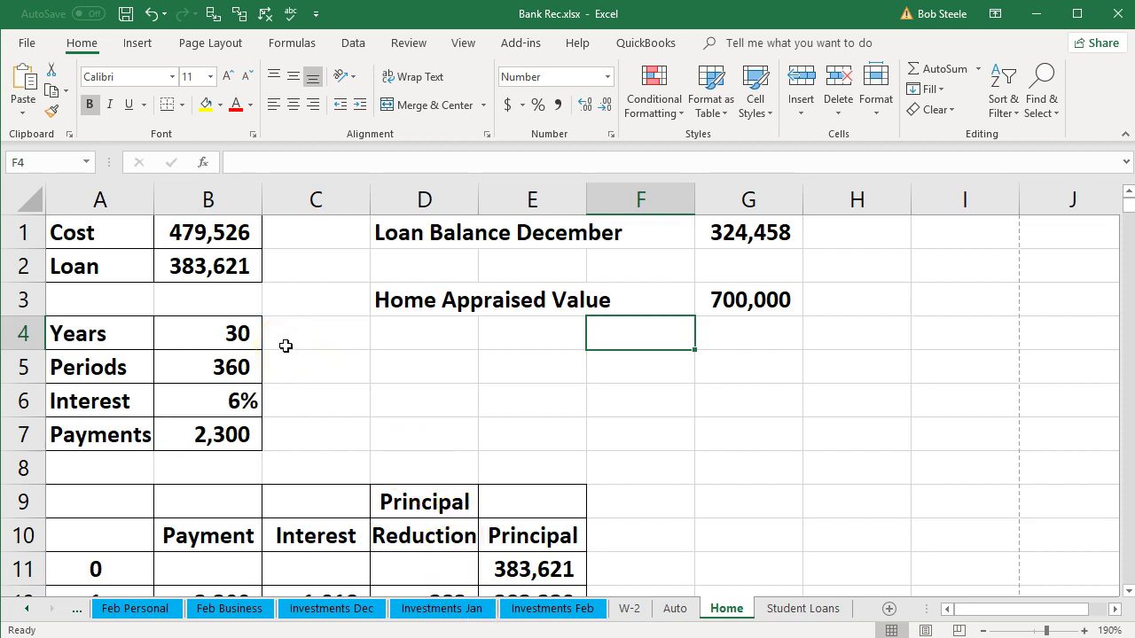
pyautogui.click(239, 238)
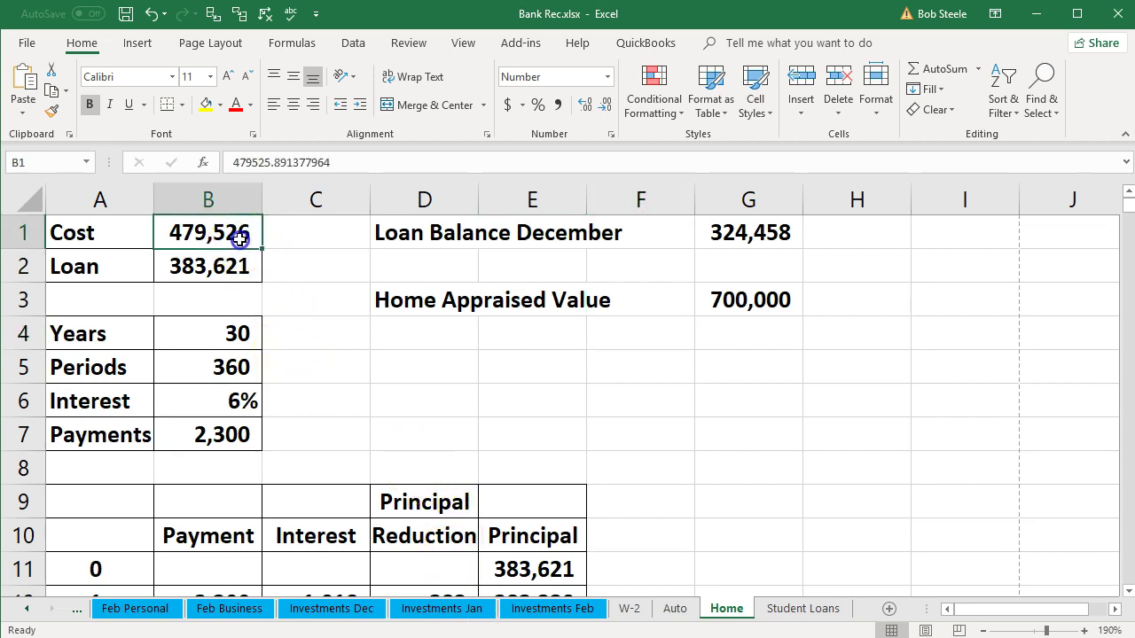
pyautogui.click(221, 266)
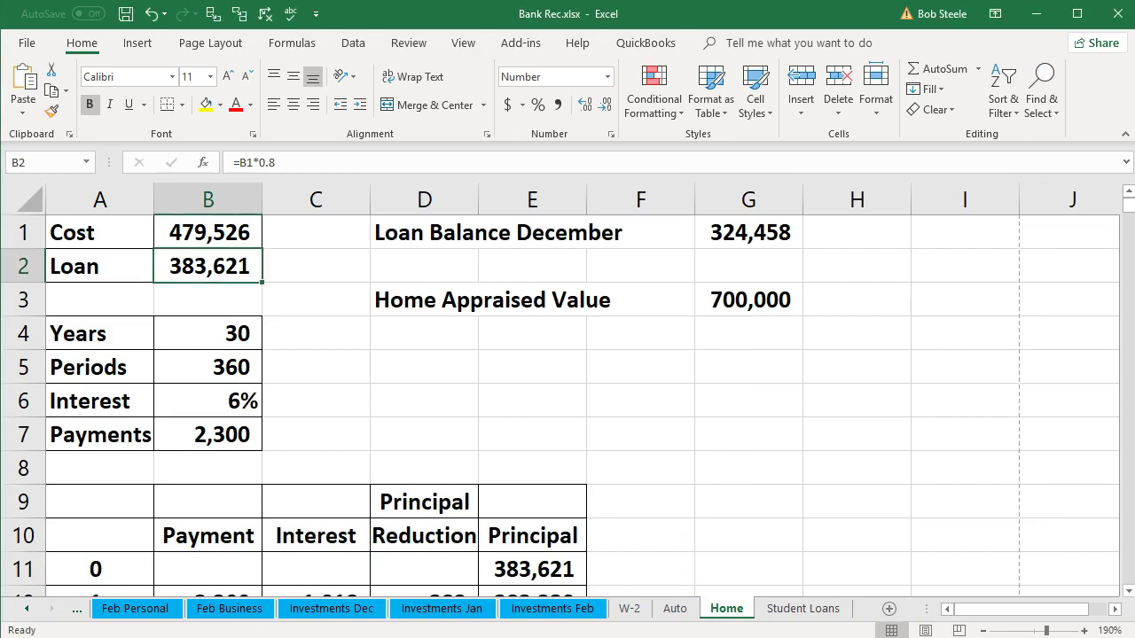
# In the loan register, enter date 12/31/19 with an increase of 383,621
pyautogui.hotkey('alt', 'Tab')
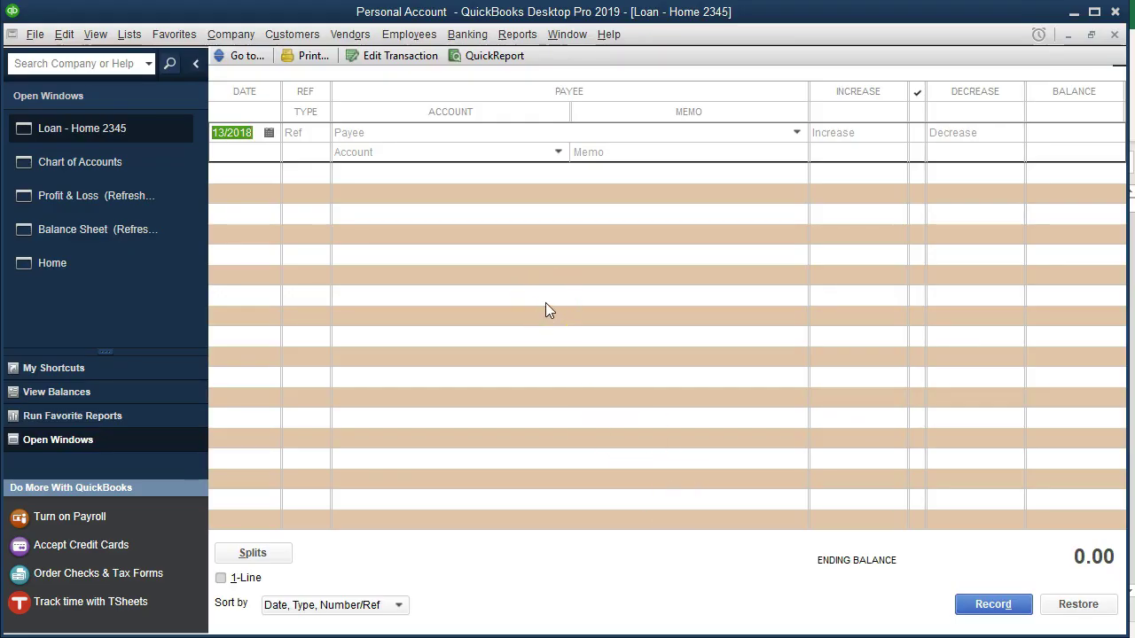
pyautogui.write('123119')
pyautogui.press('Tab')
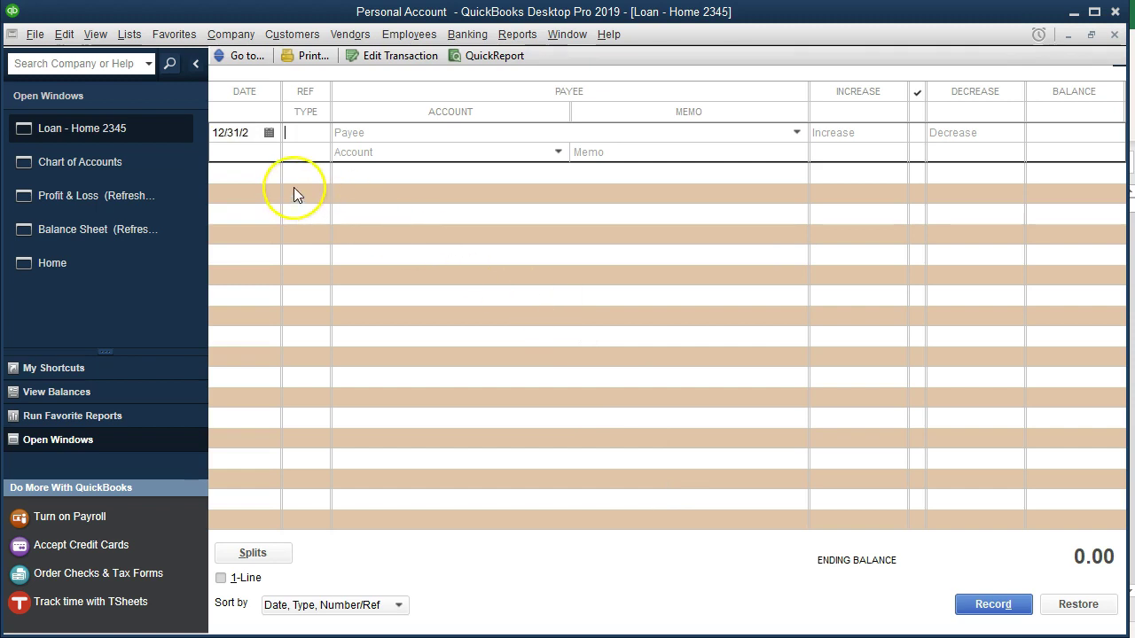
pyautogui.press('Tab')
pyautogui.press('Tab')
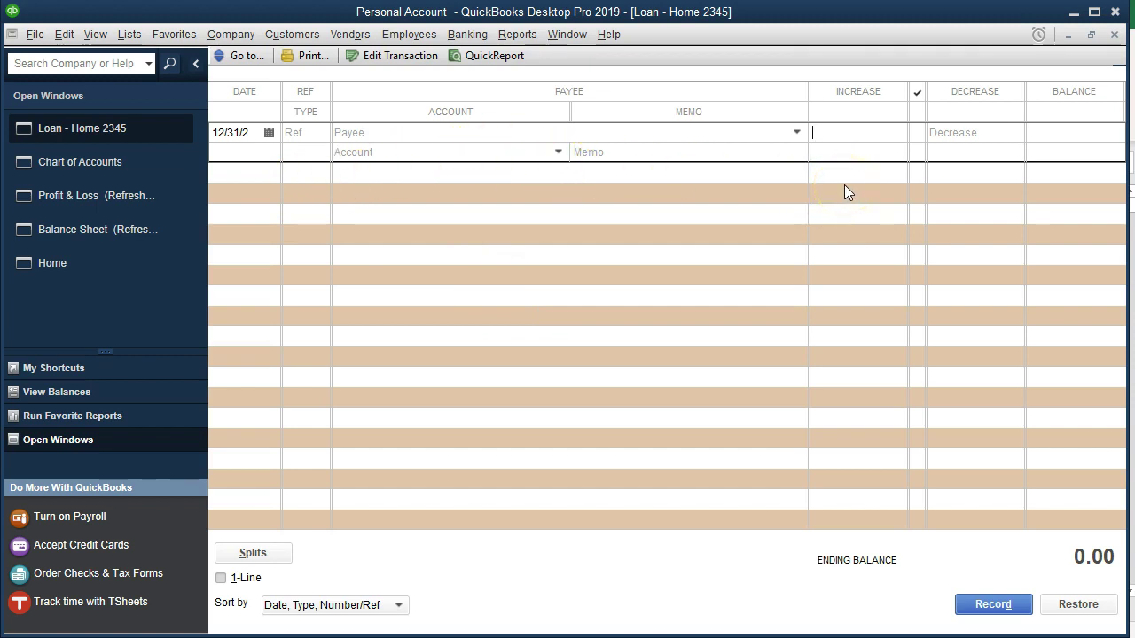
pyautogui.write('383,621')
pyautogui.press('Tab')
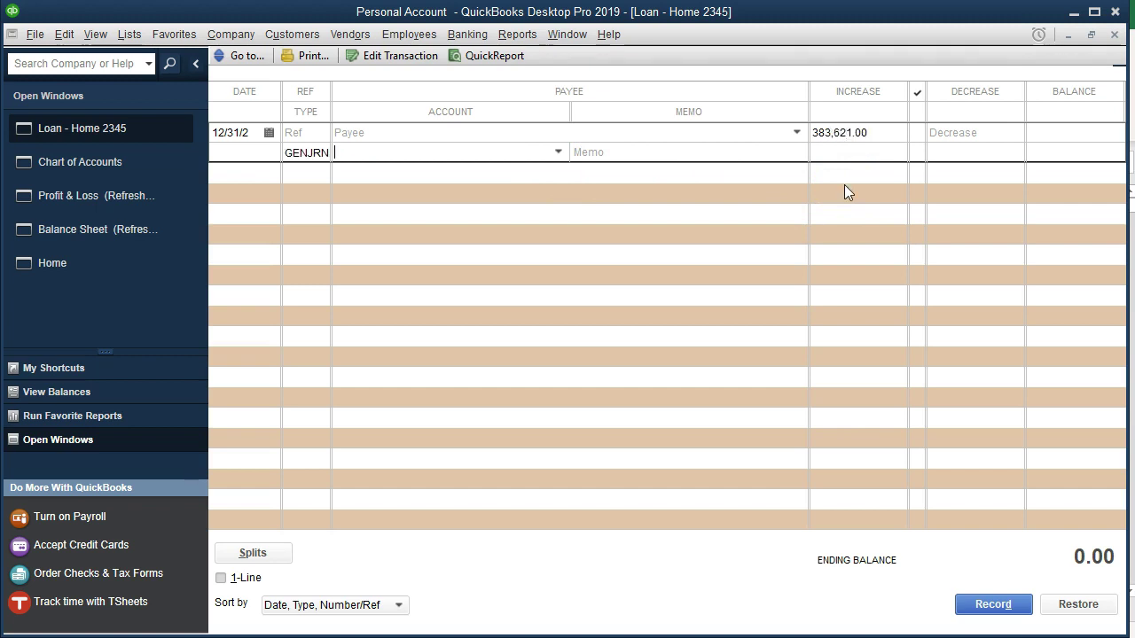
# Offset the entry to Owners Equity, record it, and close the register
pyautogui.click(559, 154)
pyautogui.scroll(2, 534, 358)
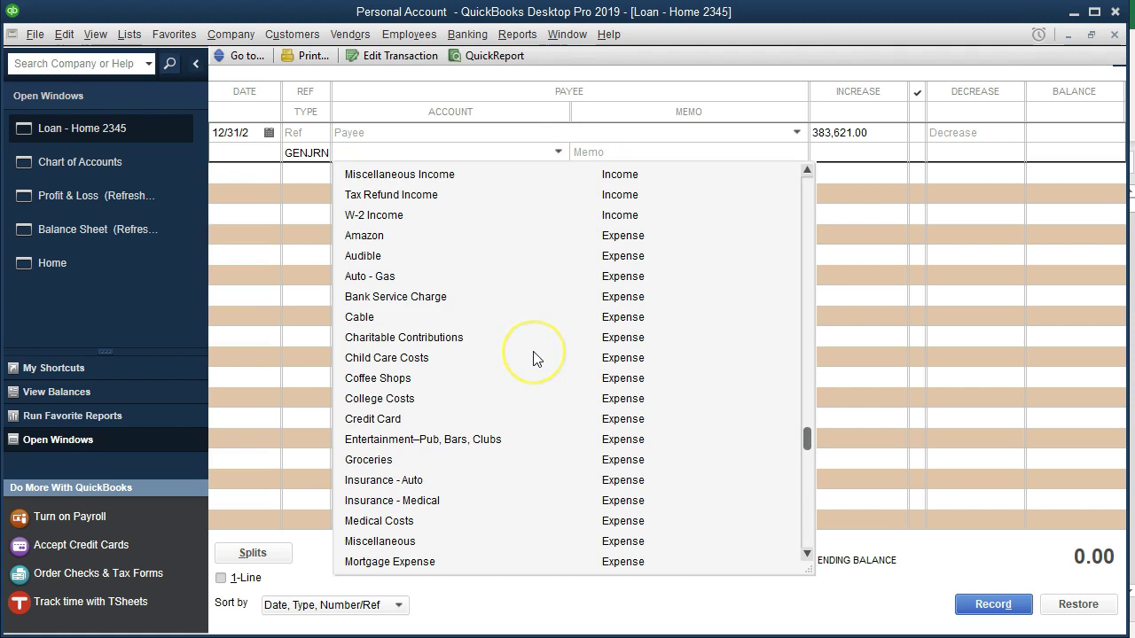
pyautogui.scroll(2, 534, 358)
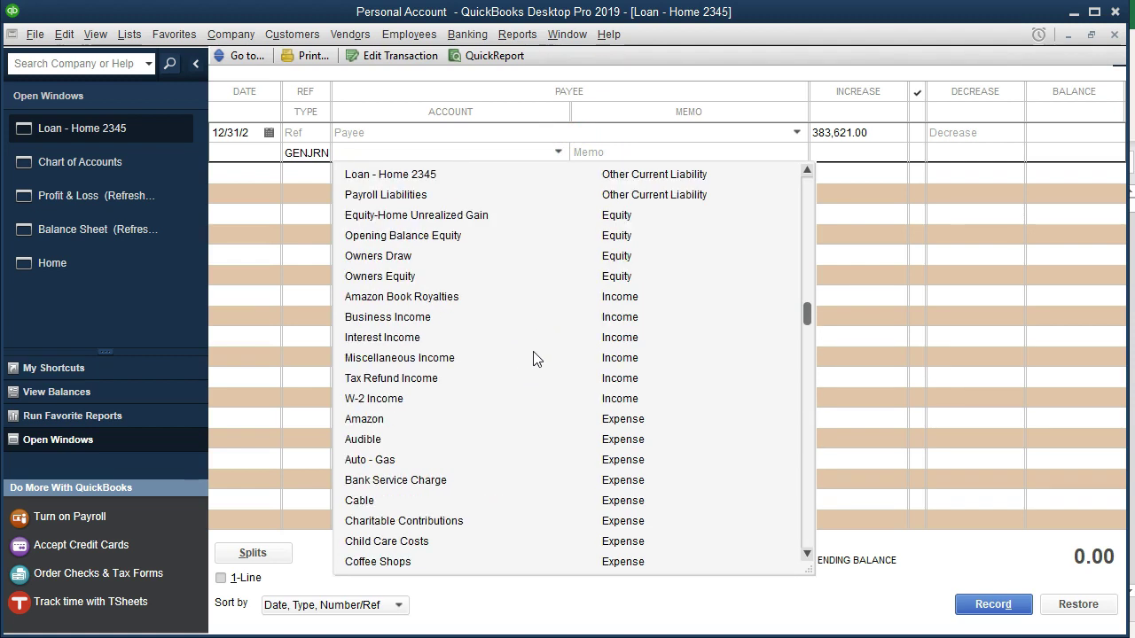
pyautogui.click(380, 276)
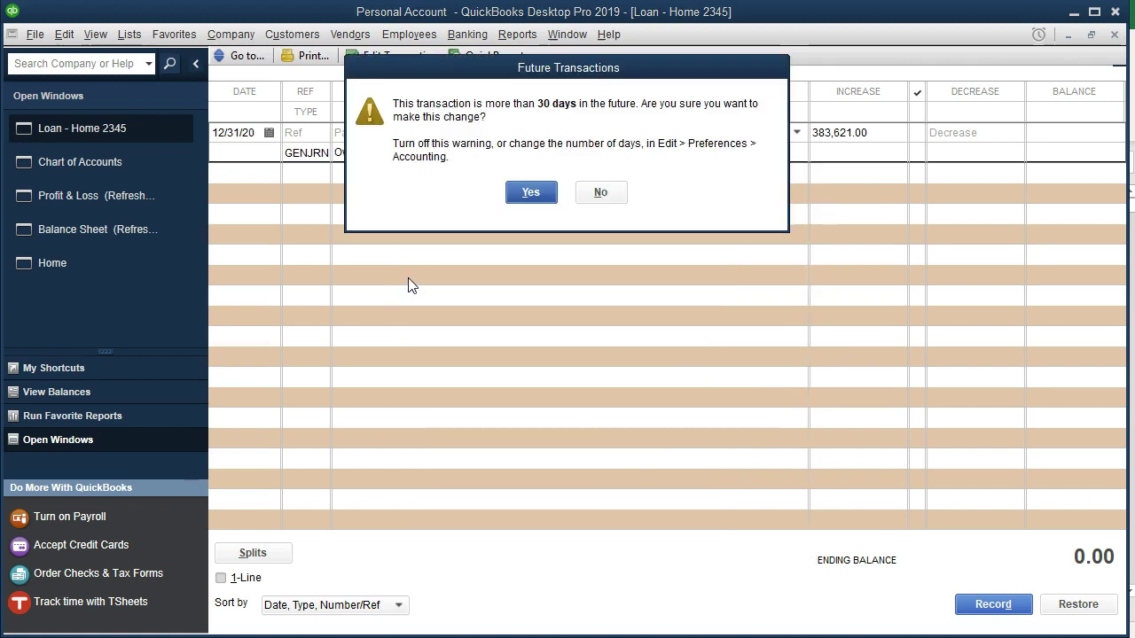
pyautogui.click(511, 191)
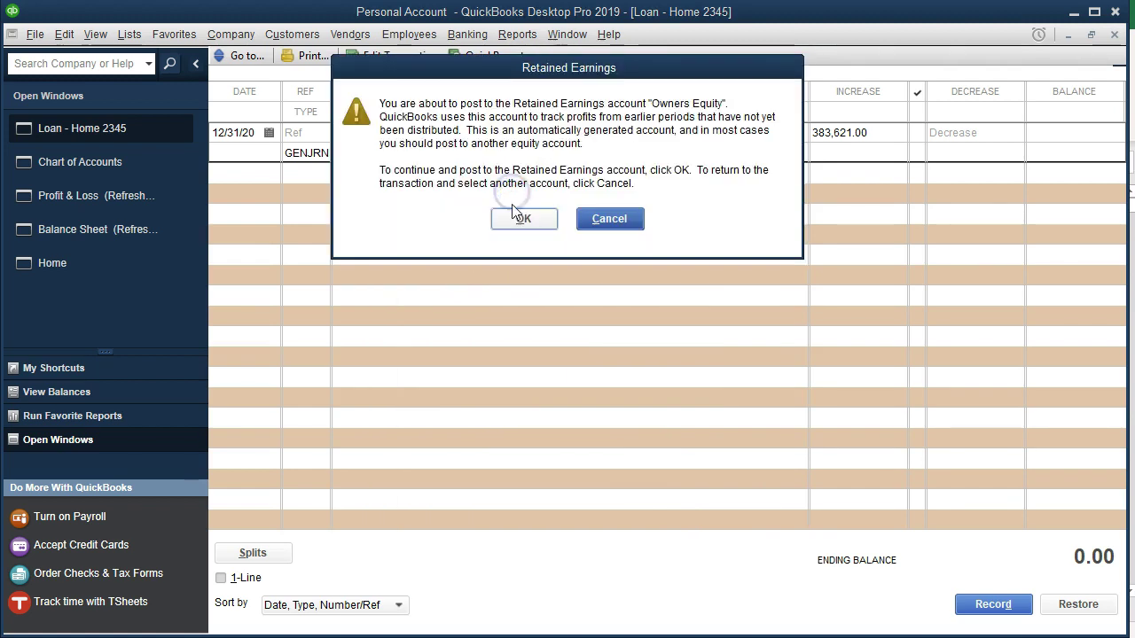
pyautogui.click(512, 219)
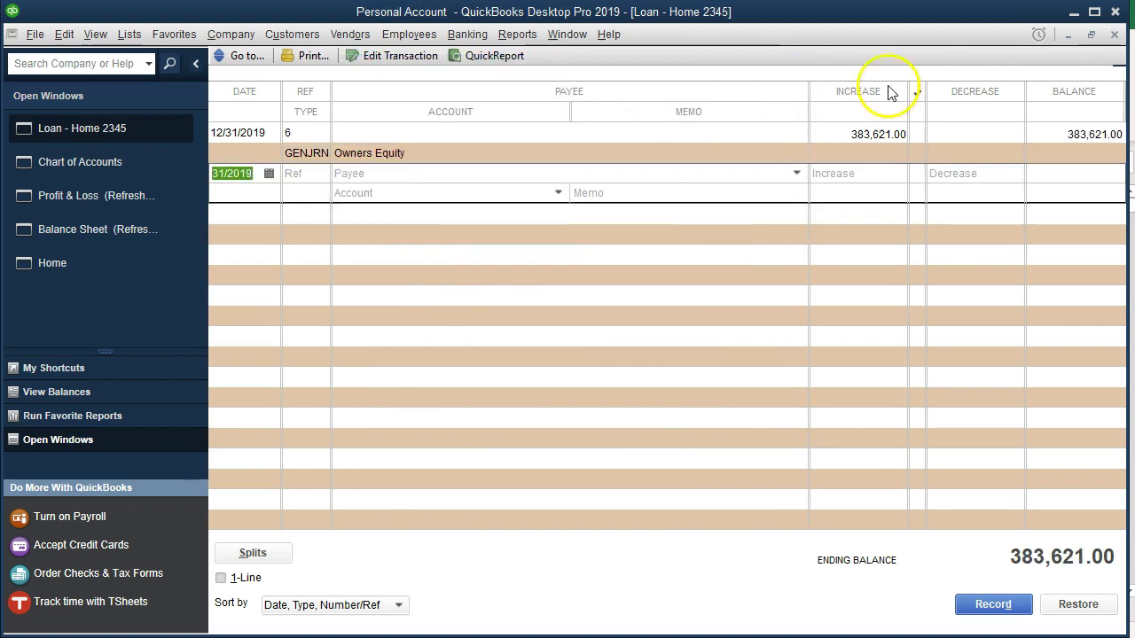
pyautogui.click(1115, 36)
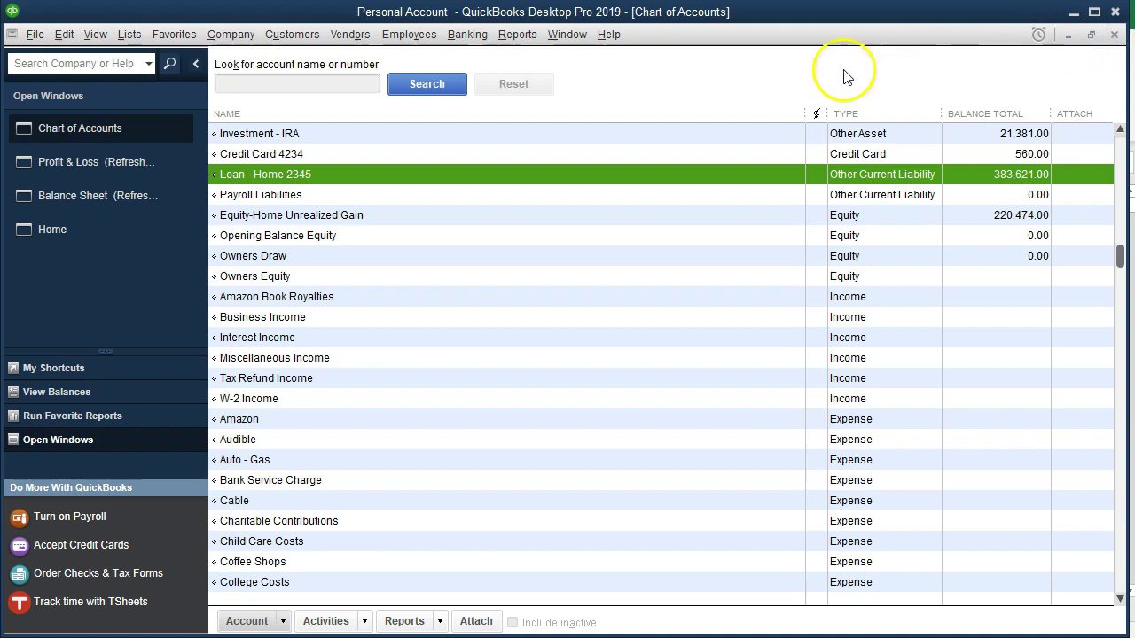
# Bring up the Balance Sheet and review the Loan - Home 2345 and Owners Equity balances
pyautogui.click(116, 195)
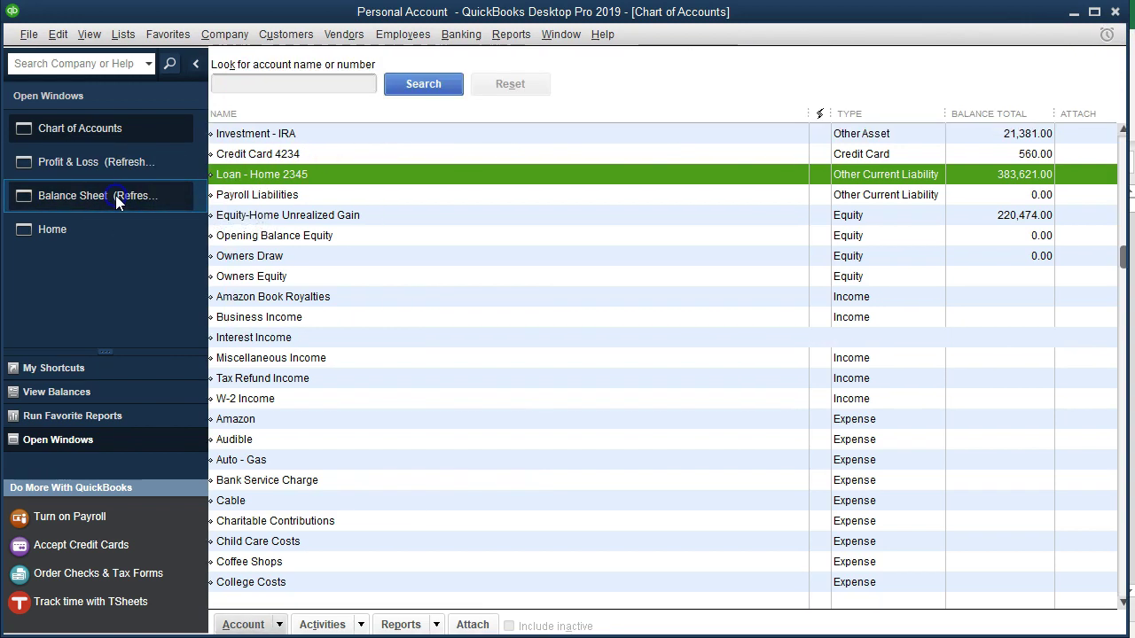
pyautogui.scroll(-1, 517, 390)
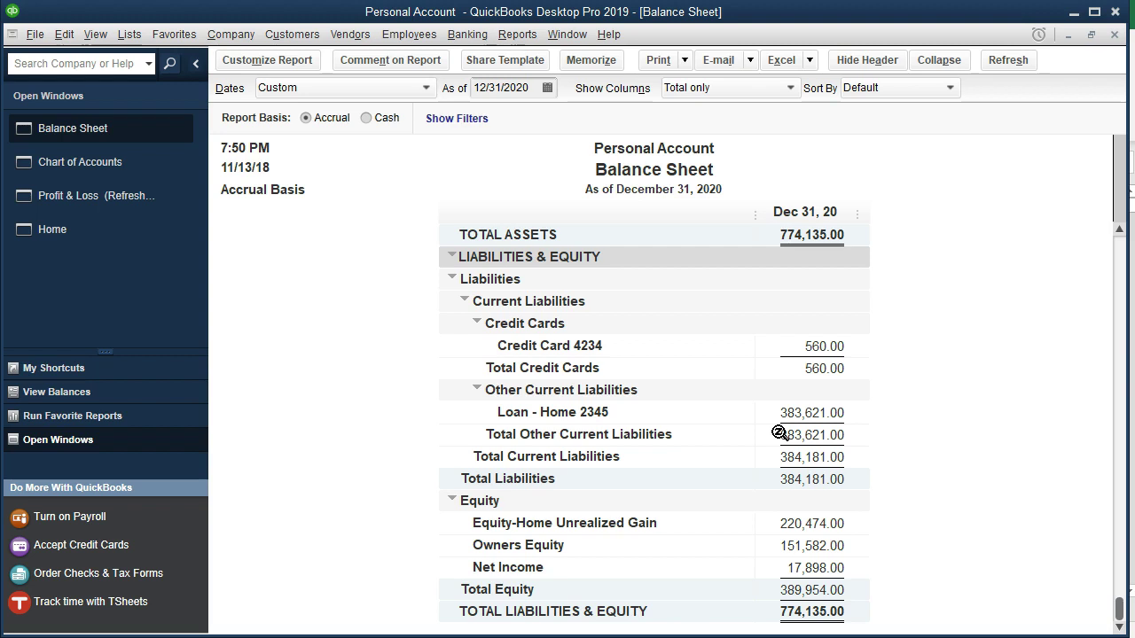
pyautogui.scroll(3, 778, 432)
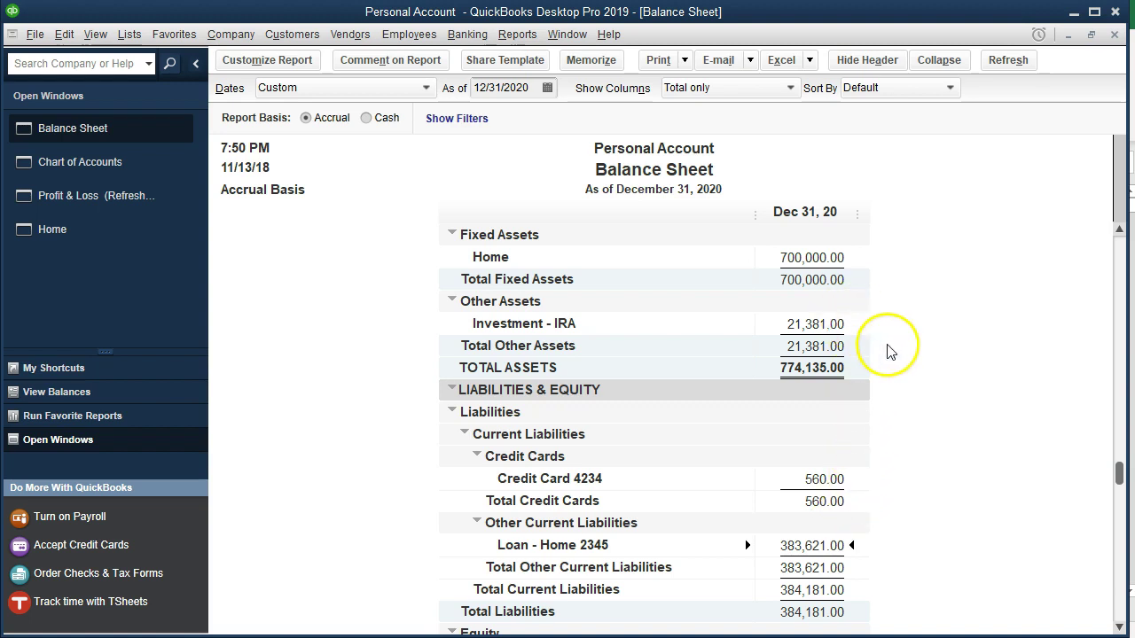
pyautogui.scroll(-2, 893, 358)
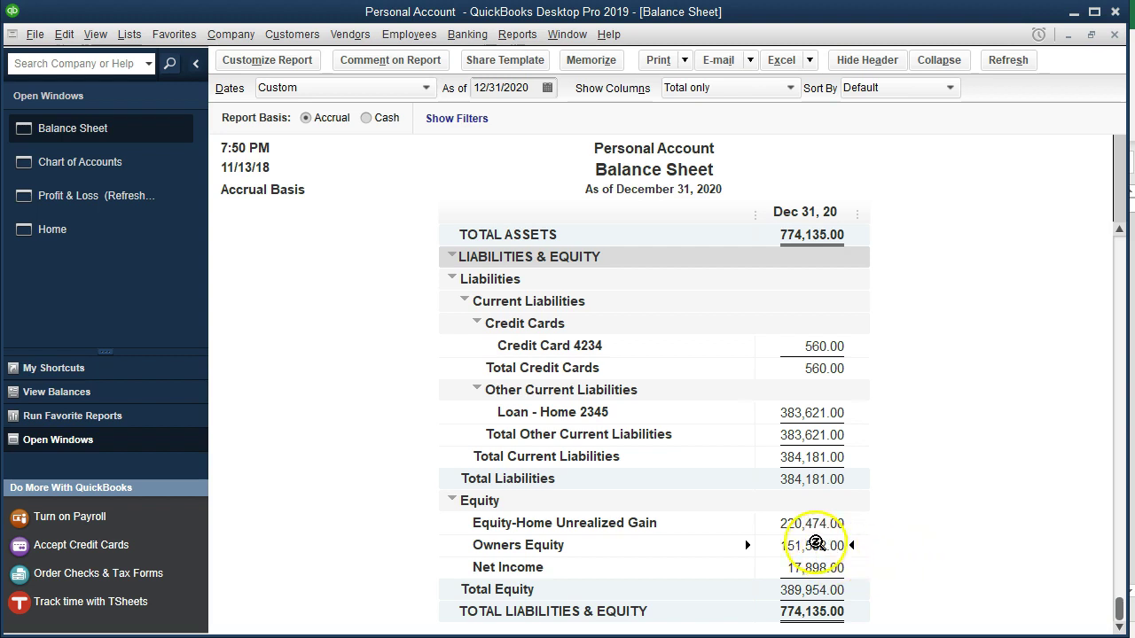
# Drill into the Owners Equity balance and change the start date to 01/01/2019
pyautogui.doubleClick(812, 545)
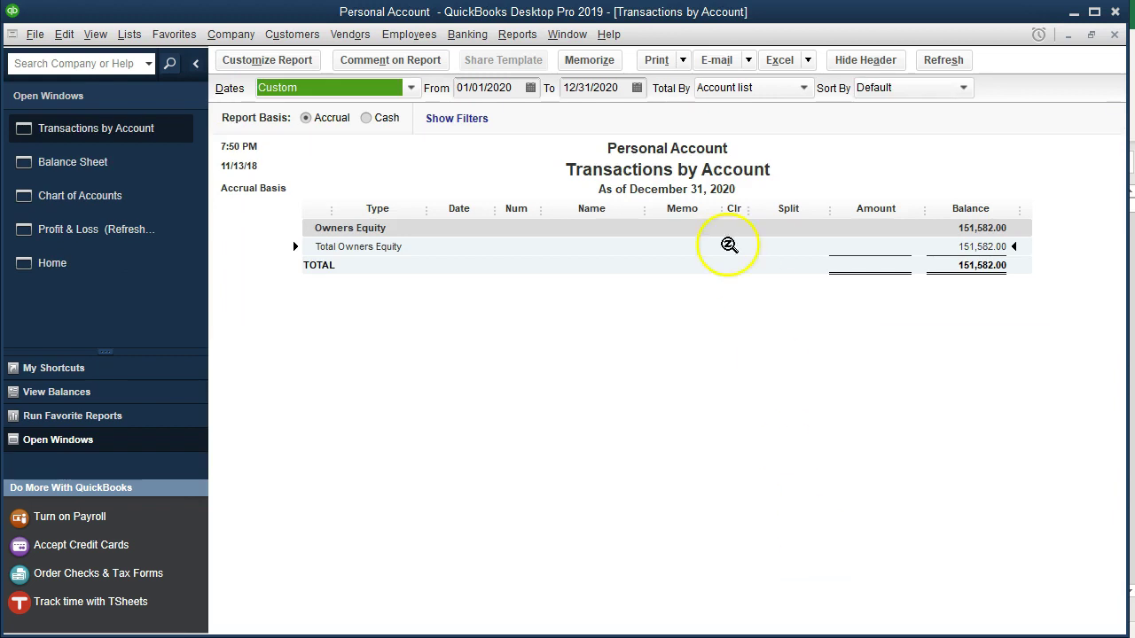
pyautogui.click(521, 87)
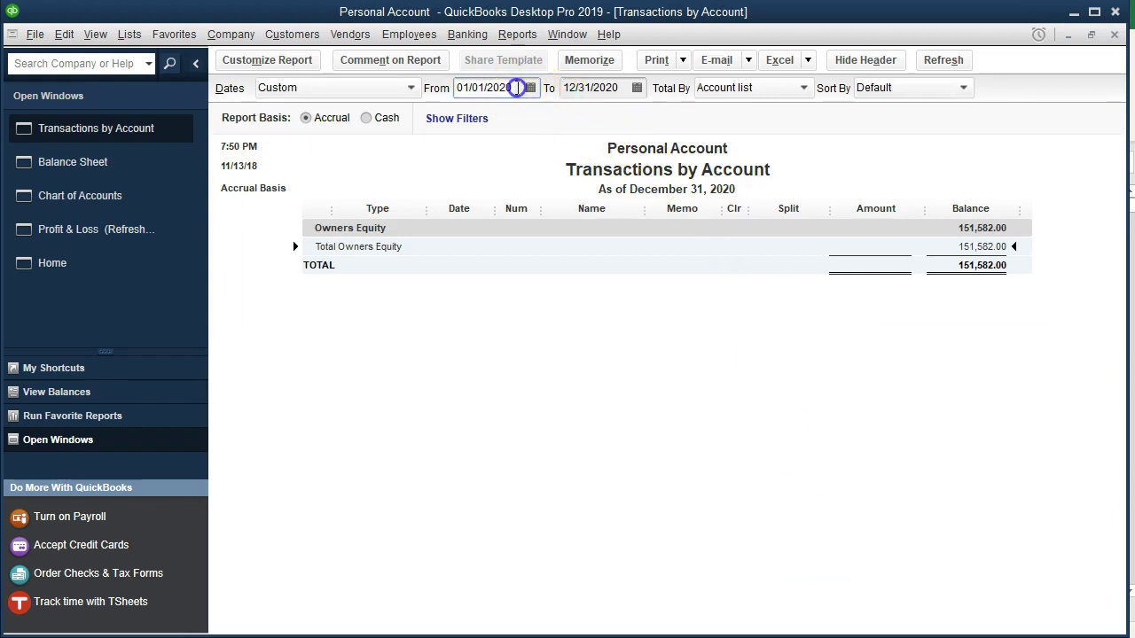
pyautogui.press('BackSpace')
pyautogui.write('9')
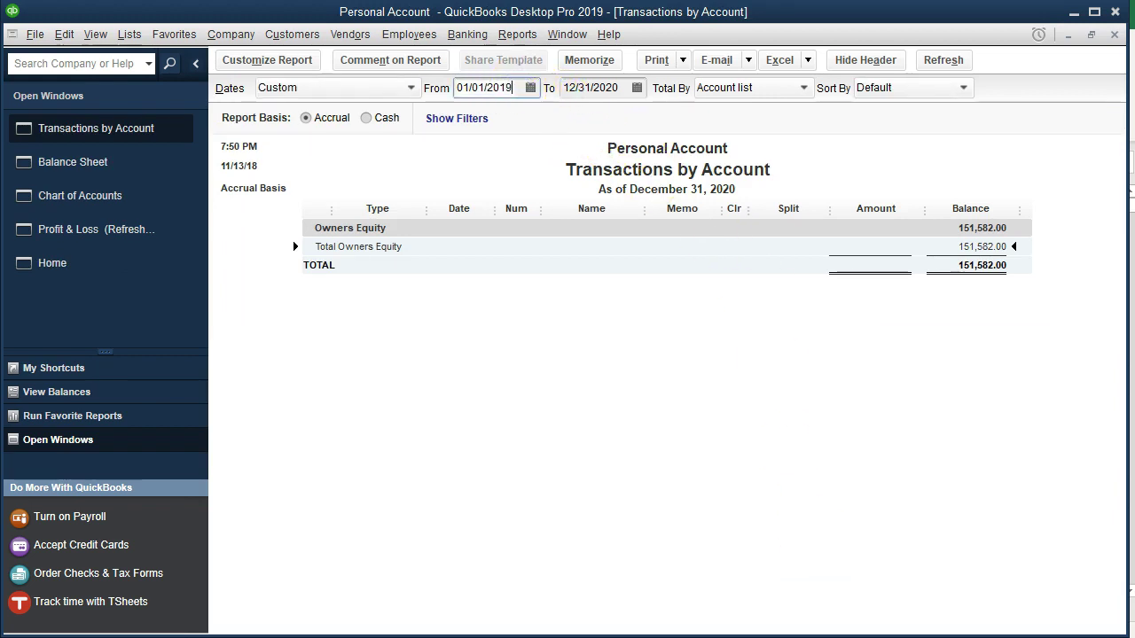
pyautogui.press('Tab')
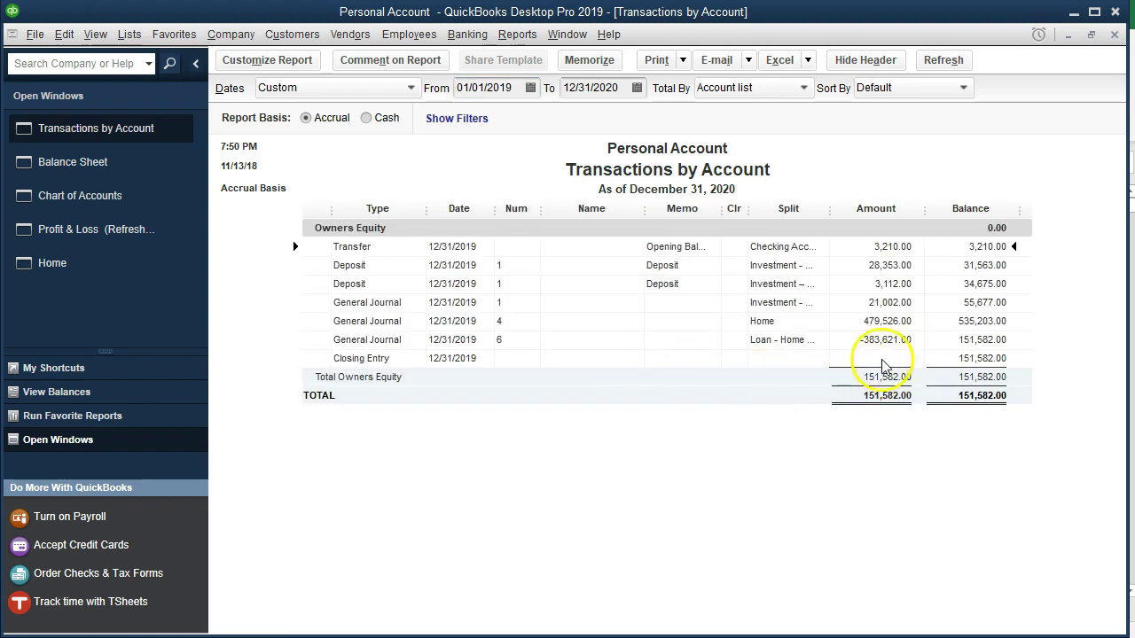
# Review the 479,526.00 and -383,621.00 journal entries, then close the detail report
pyautogui.click(883, 321)
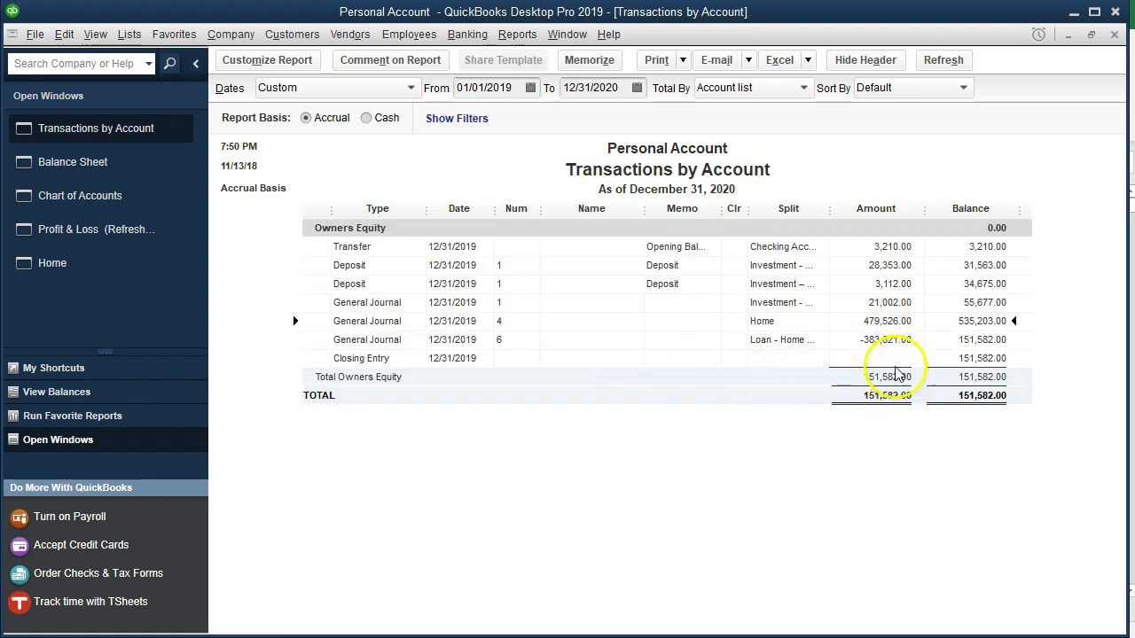
pyautogui.click(885, 339)
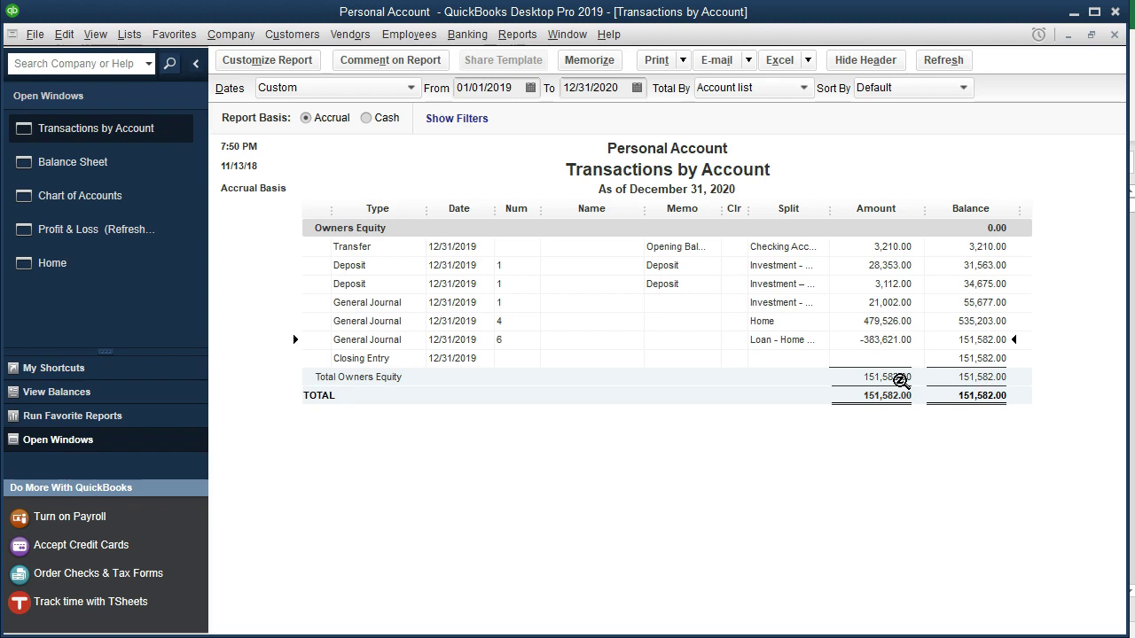
pyautogui.click(1114, 34)
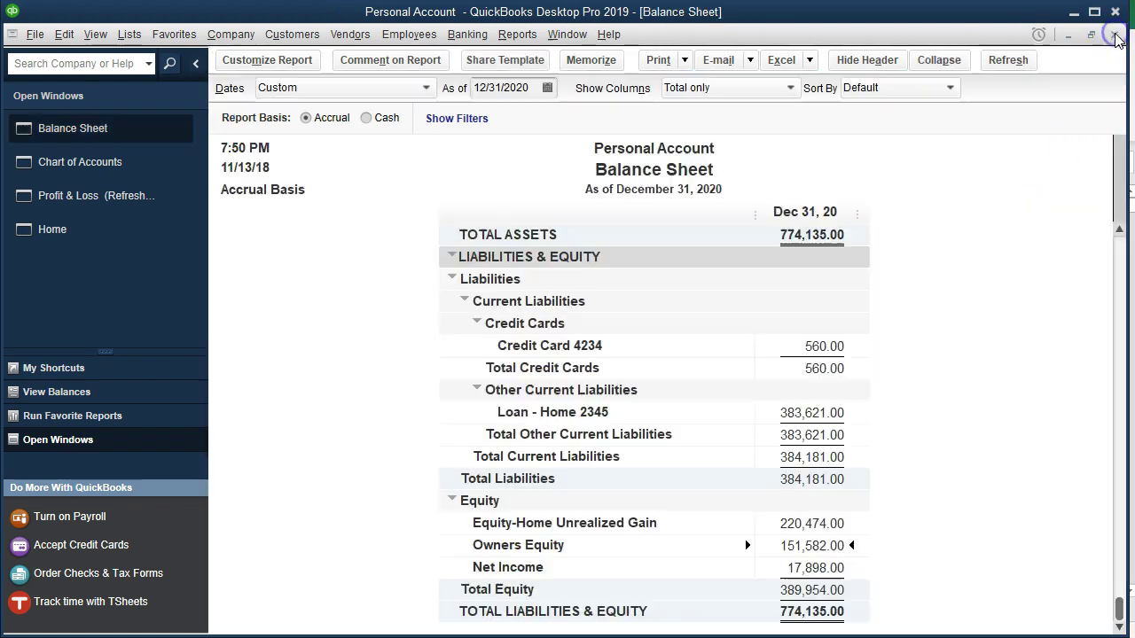
pyautogui.click(972, 444)
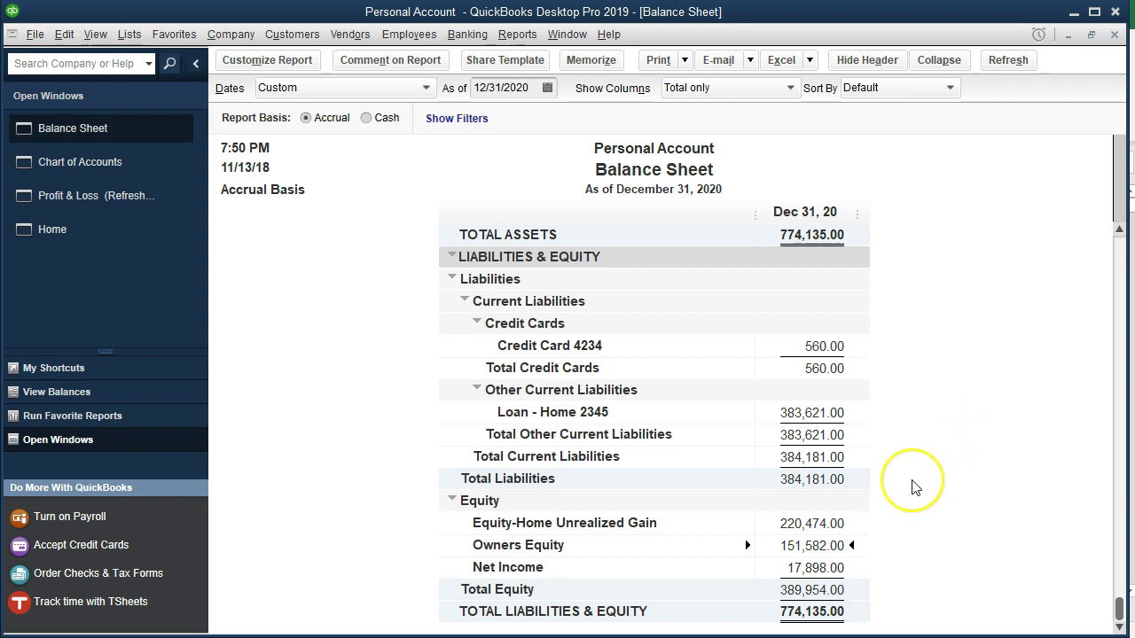
pyautogui.scroll(2, 915, 487)
pyautogui.scroll(-1, 915, 486)
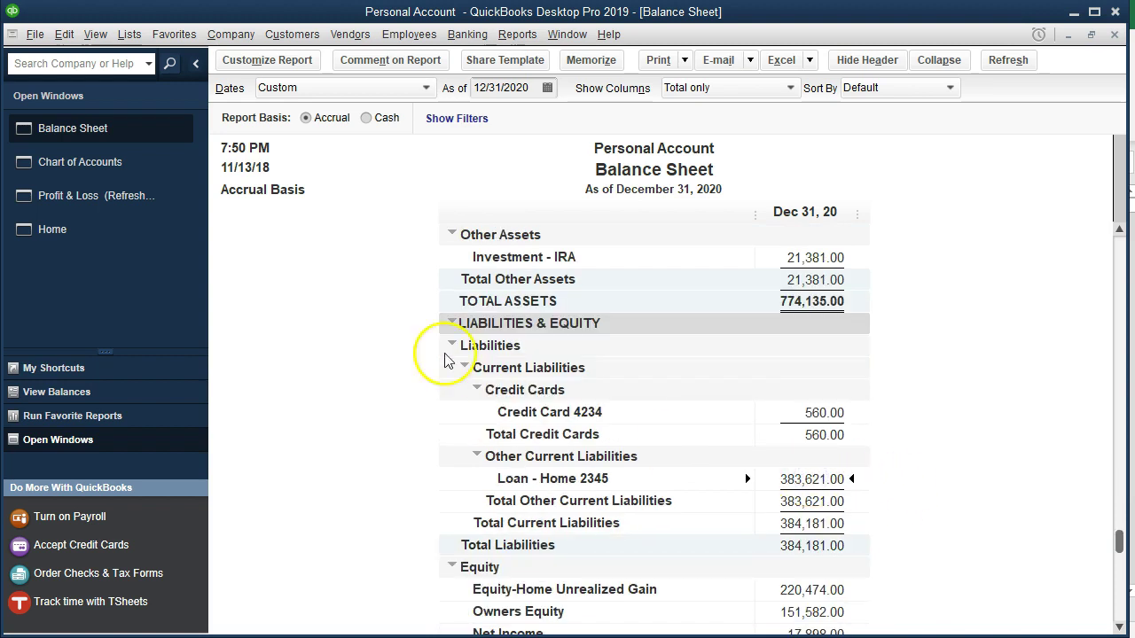
pyautogui.click(146, 203)
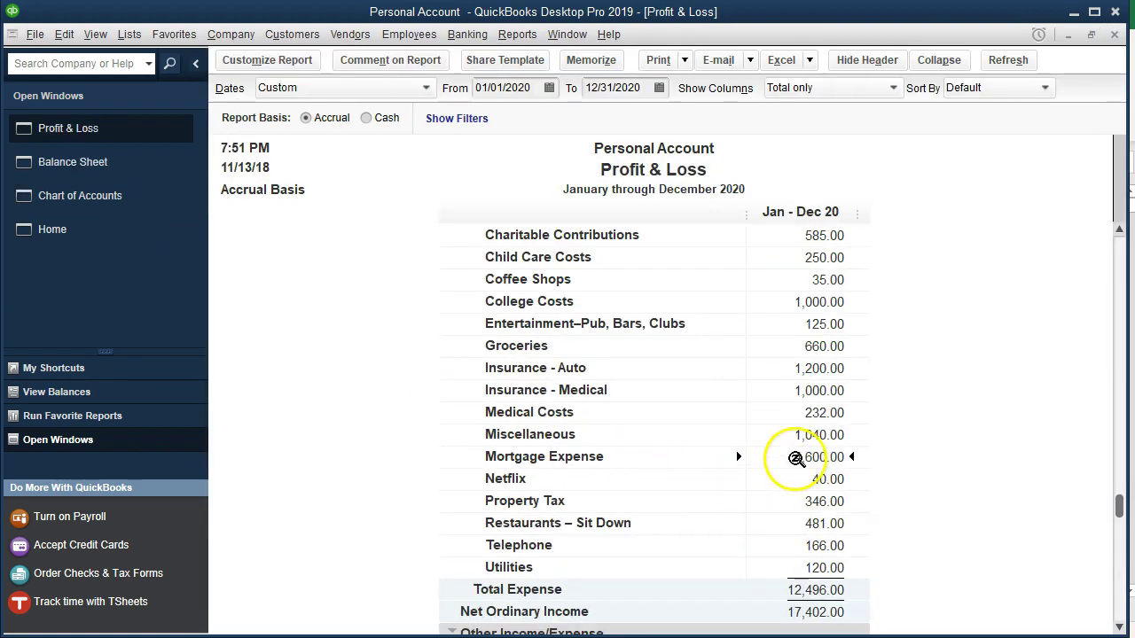
pyautogui.doubleClick(796, 456)
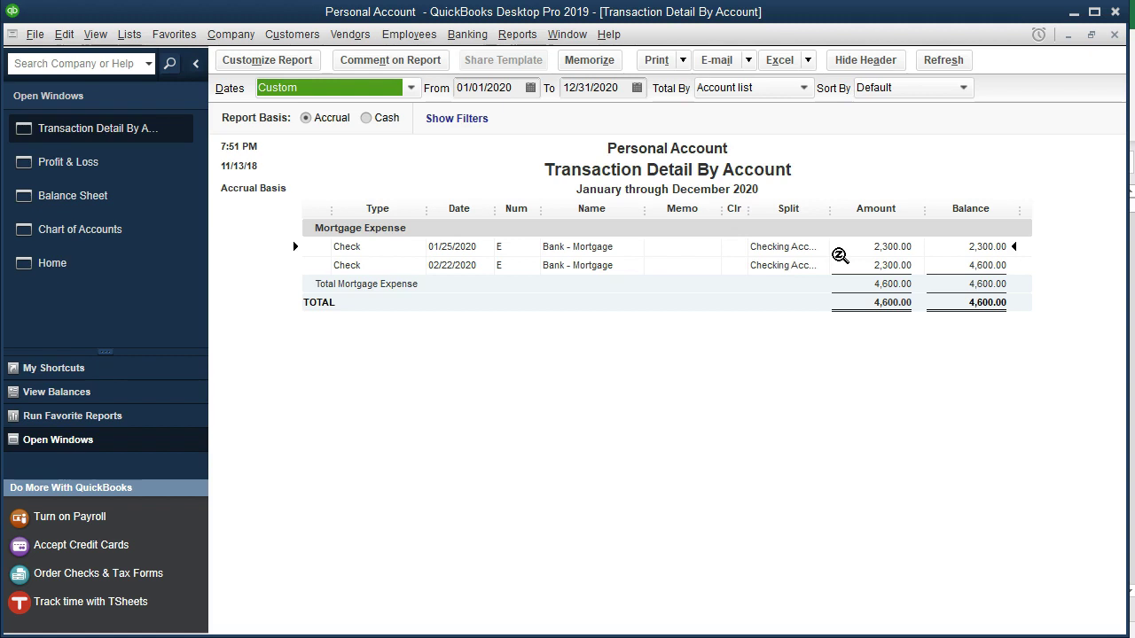
pyautogui.click(1114, 34)
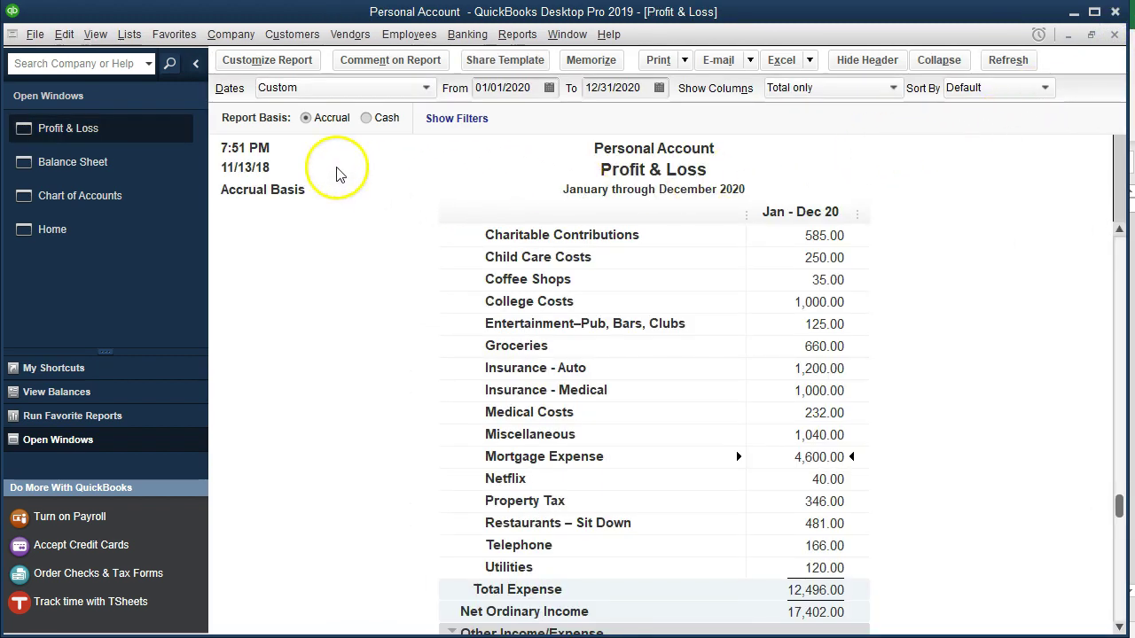
pyautogui.click(120, 167)
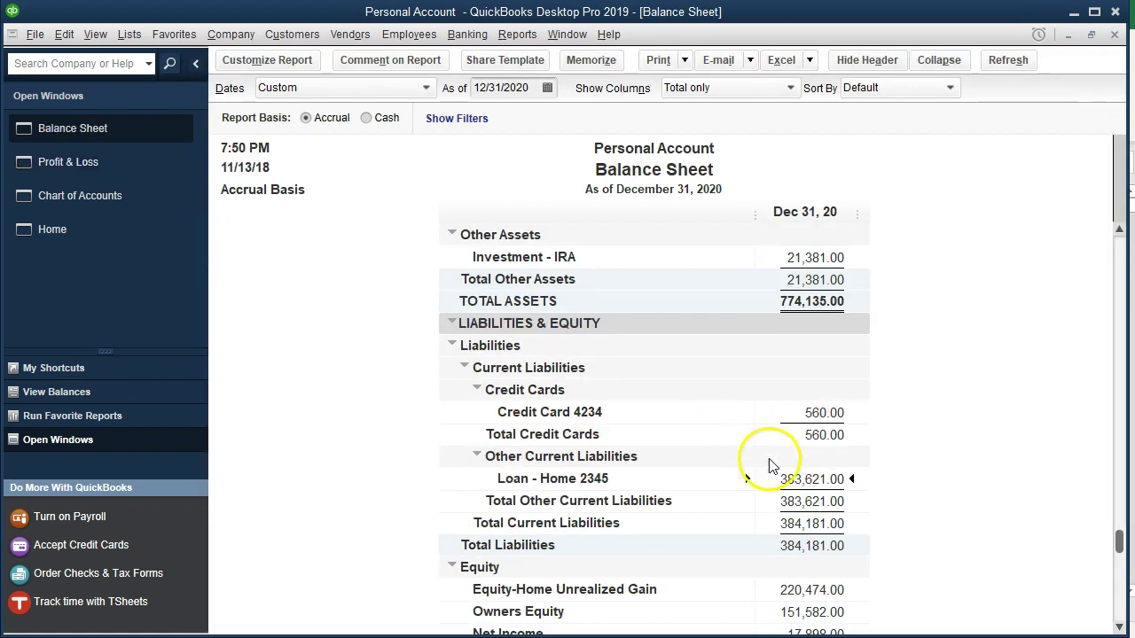
pyautogui.click(807, 479)
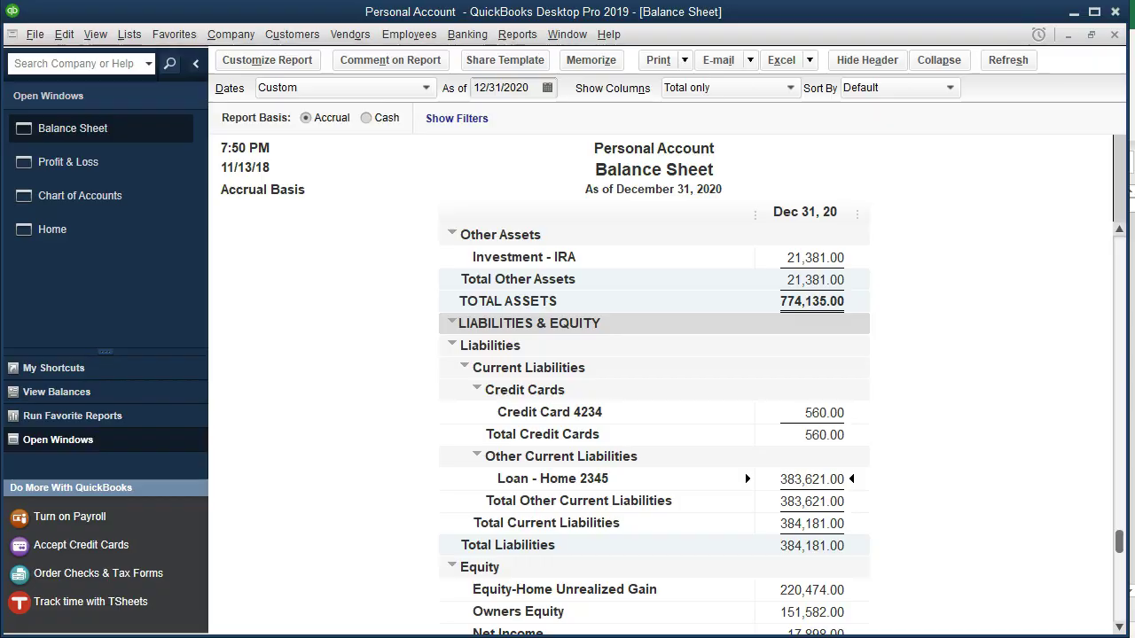
# In Excel's Home sheet, select the 324,458 December loan balance in E126
pyautogui.hotkey('alt', 'Tab')
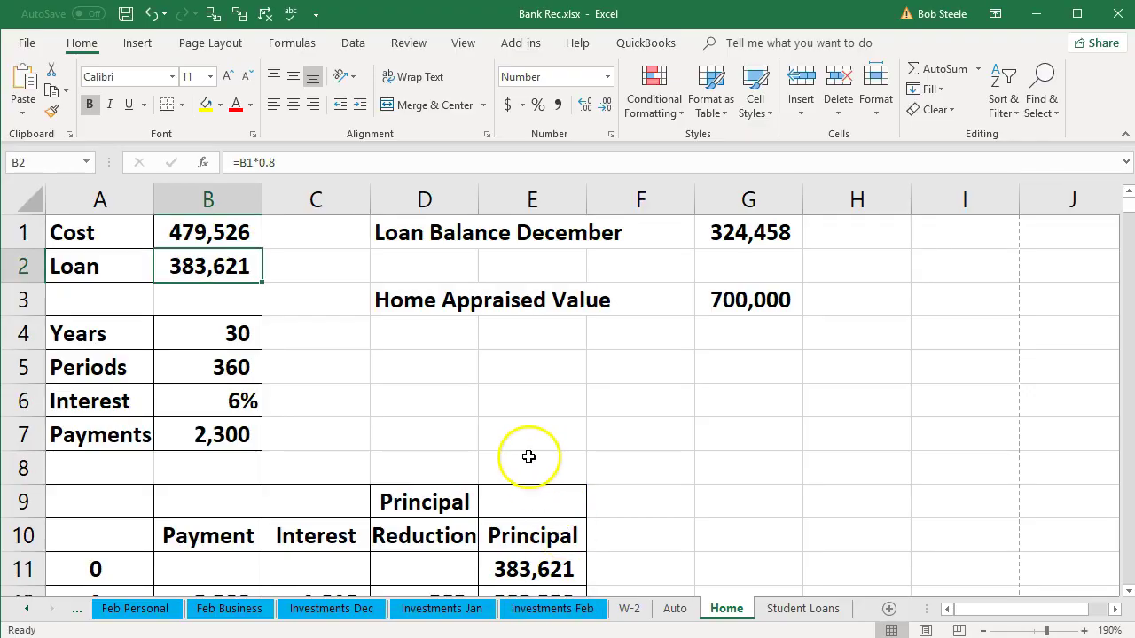
pyautogui.scroll(-14, 528, 456)
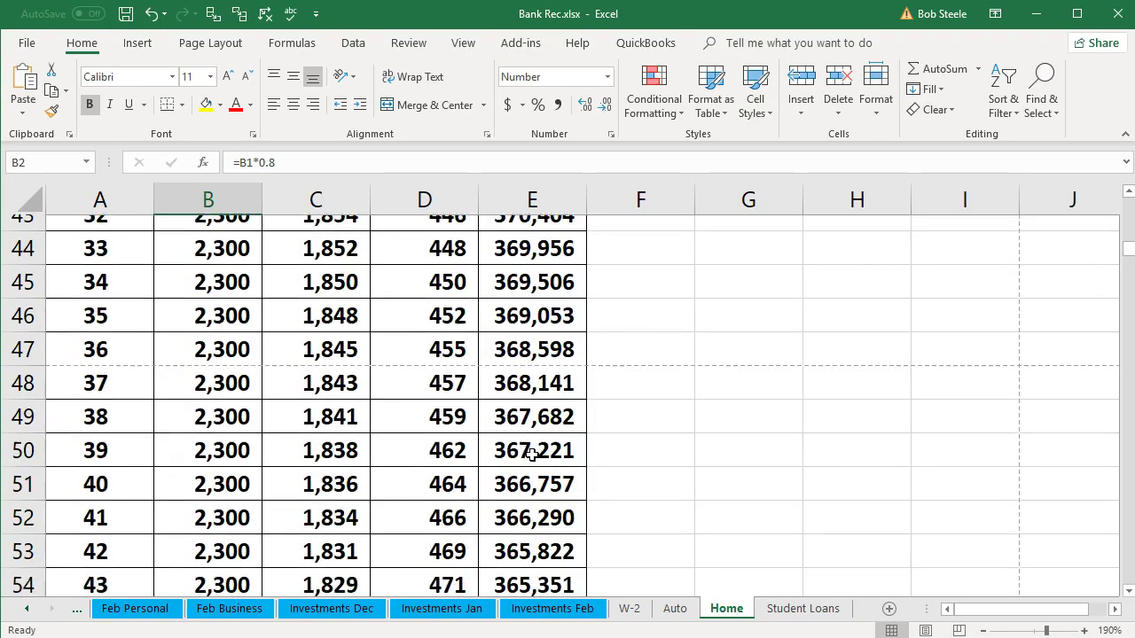
pyautogui.scroll(-17, 532, 454)
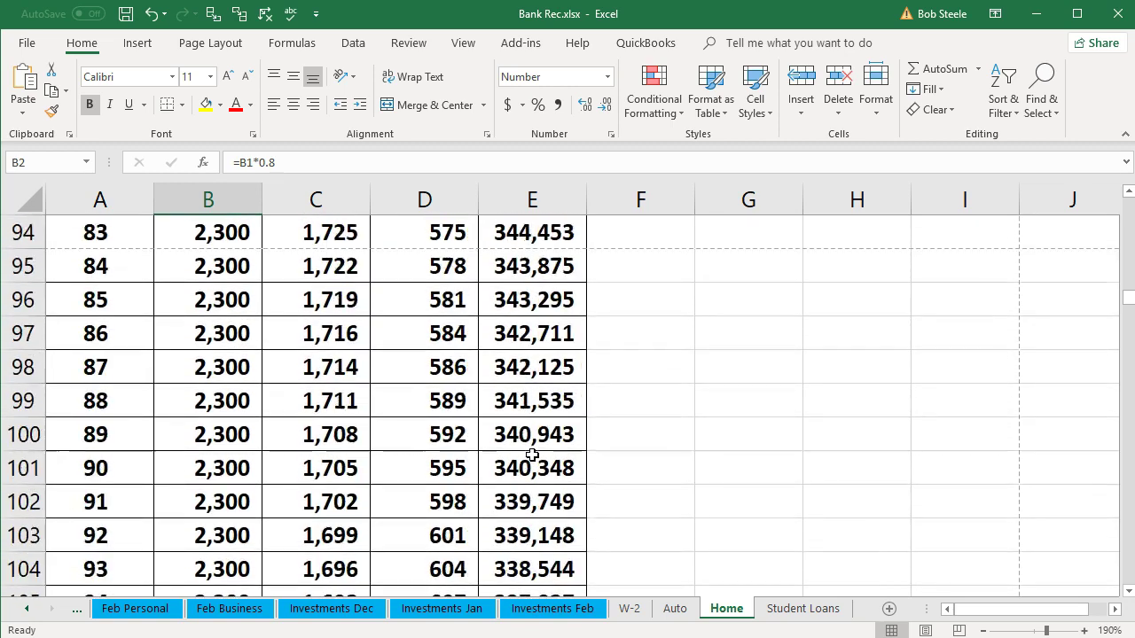
pyautogui.scroll(-12, 532, 454)
pyautogui.scroll(3, 532, 454)
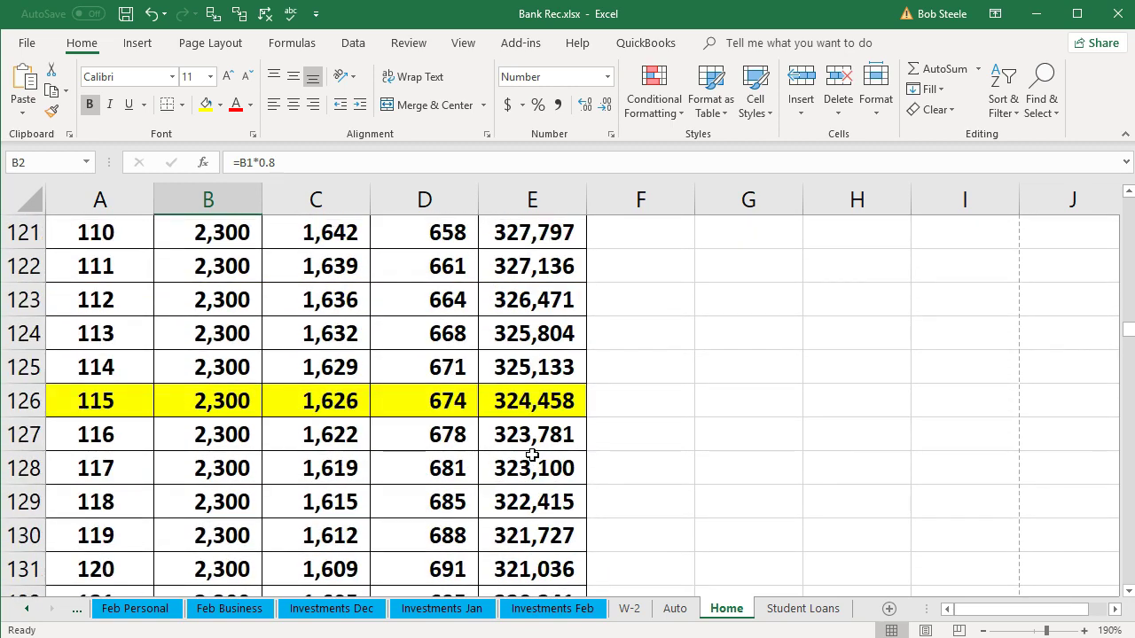
pyautogui.click(543, 404)
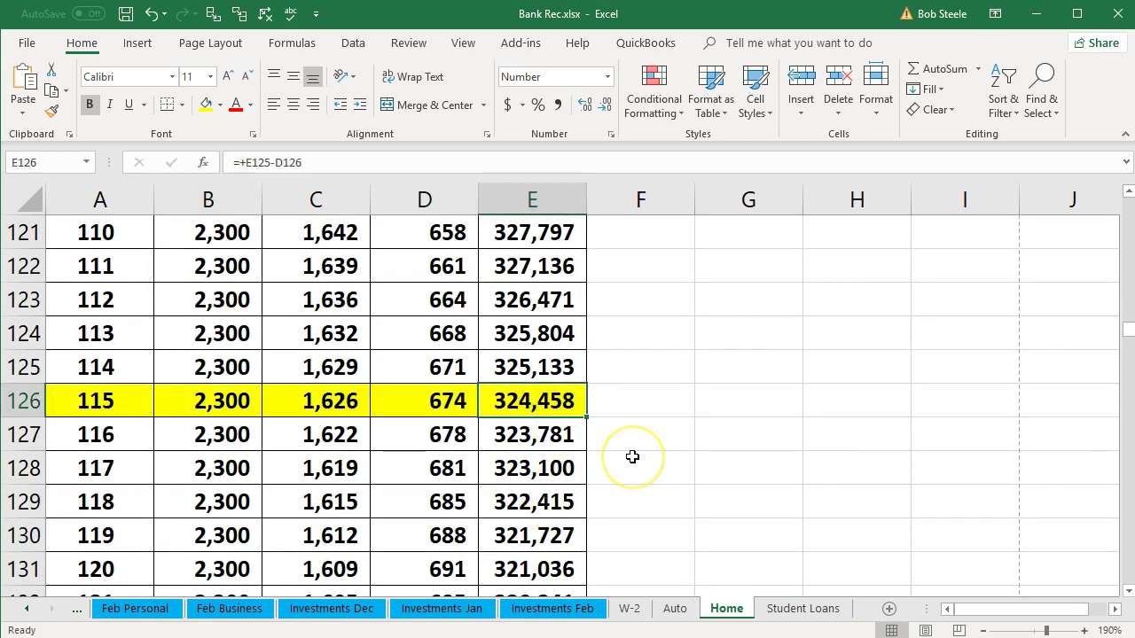
# Open the Calculator and move its window slightly left
pyautogui.scroll(-1, 631, 459)
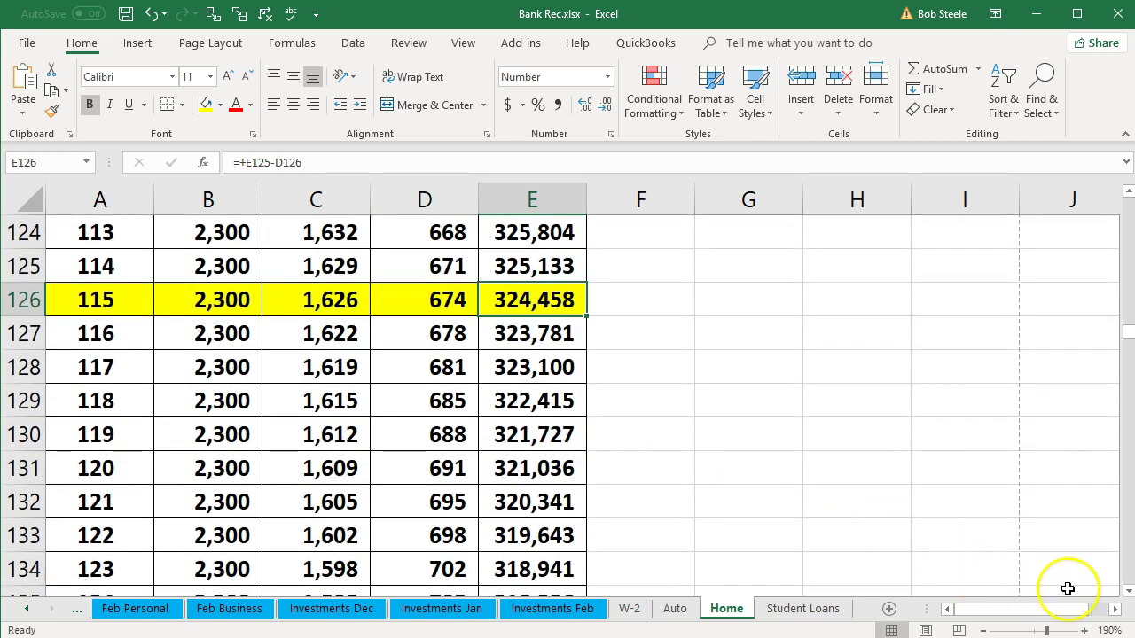
pyautogui.click(1127, 592)
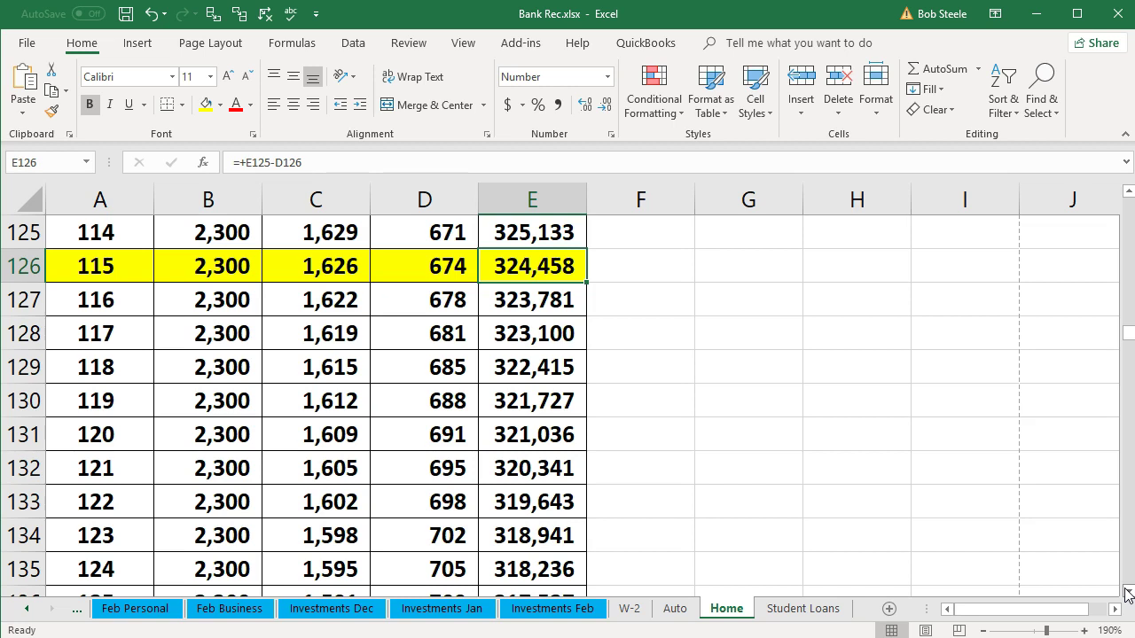
pyautogui.click(537, 266)
pyautogui.press('XF86Calculator')
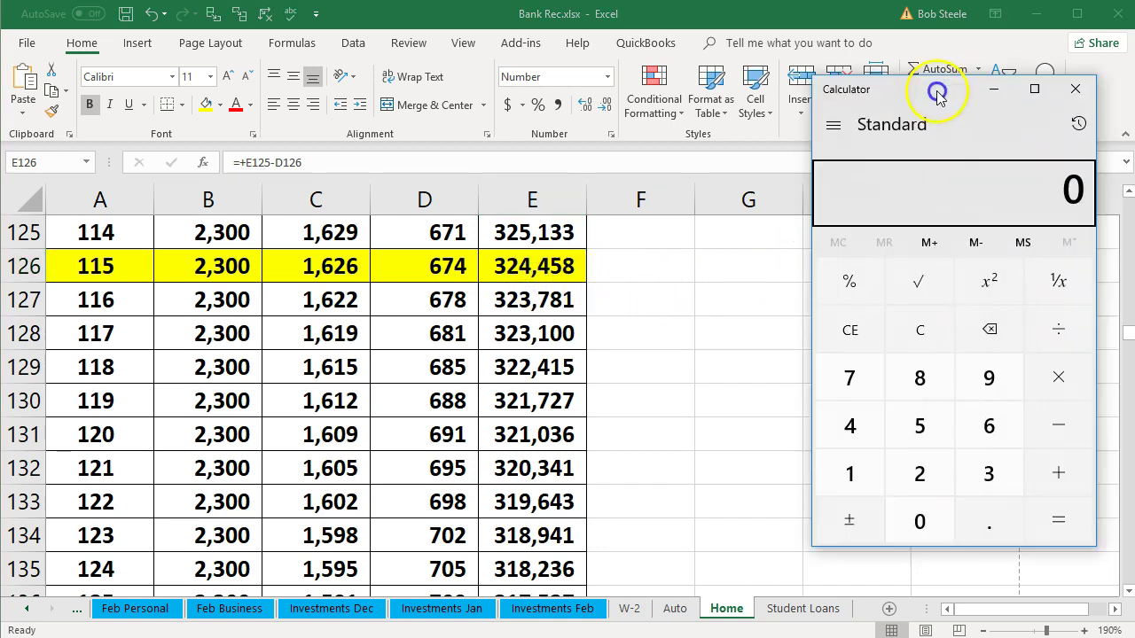
pyautogui.moveTo(938, 93); pyautogui.dragTo(867, 116)
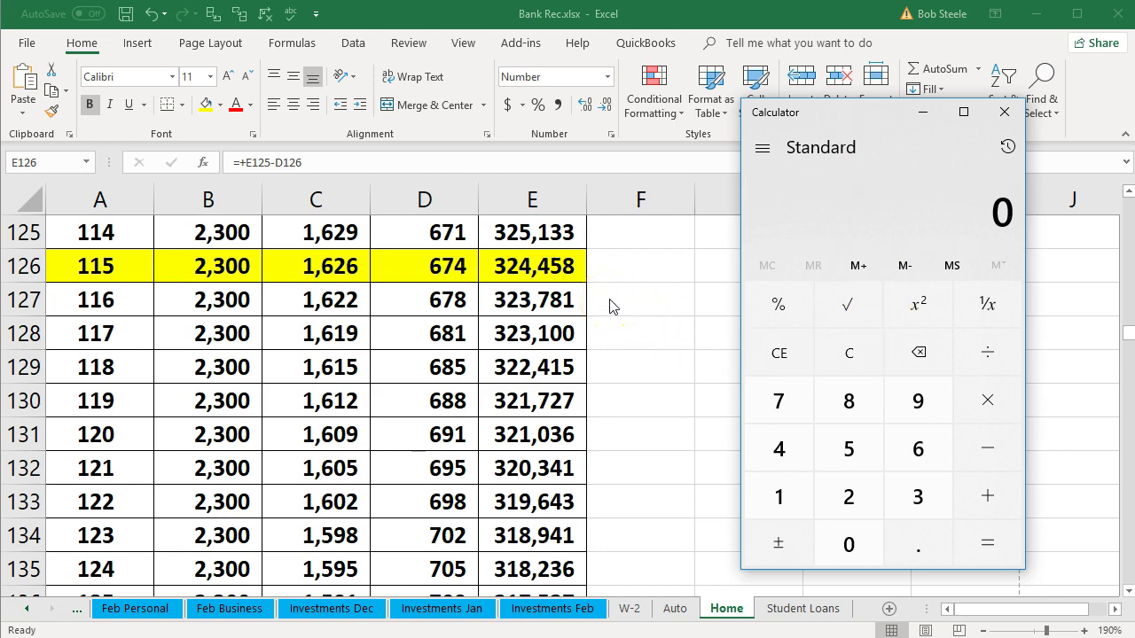
# Calculate 324,458 − 383,621 = -59,163 with the Calculator placed beside the Balance Sheet
pyautogui.write('324458-')
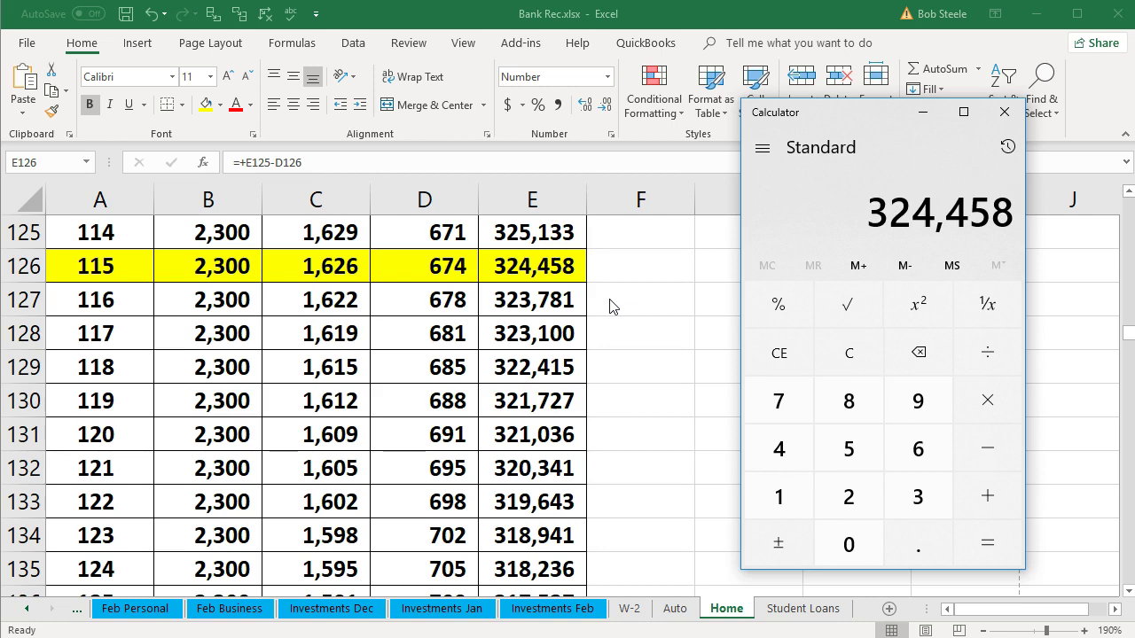
pyautogui.moveTo(869, 120); pyautogui.dragTo(1134, 115)
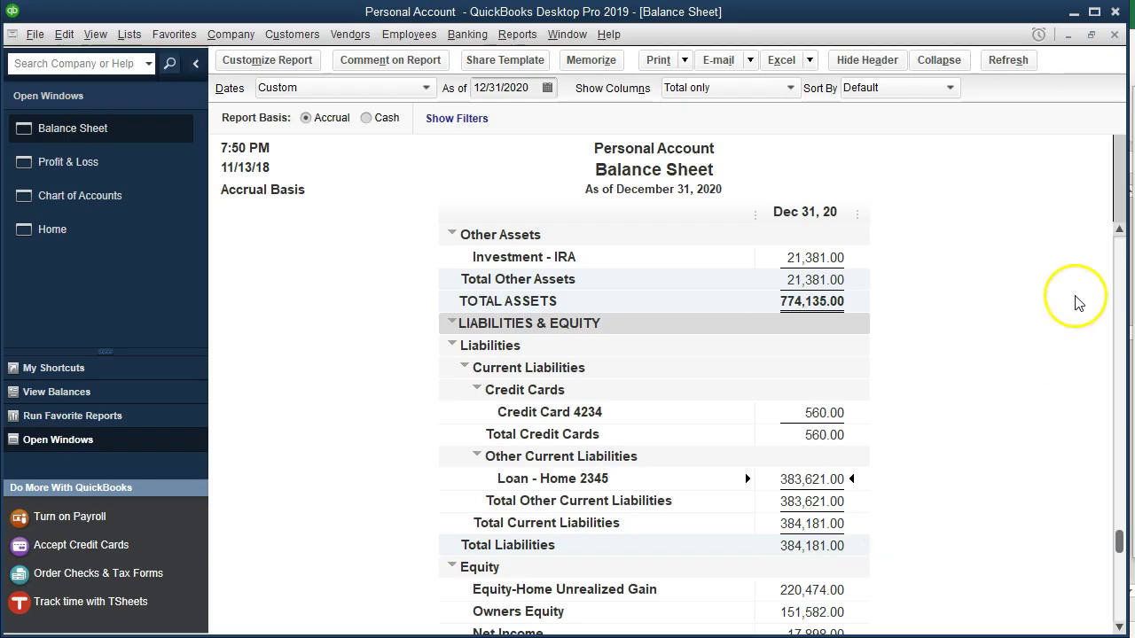
pyautogui.moveTo(1131, 115); pyautogui.dragTo(351, 154)
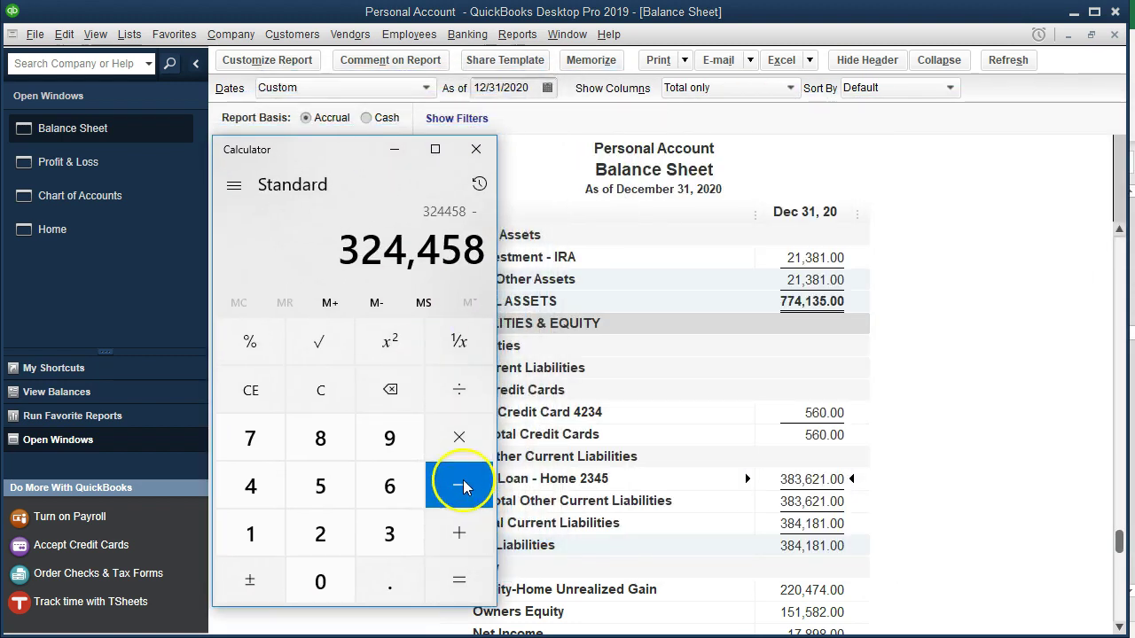
pyautogui.write('383621')
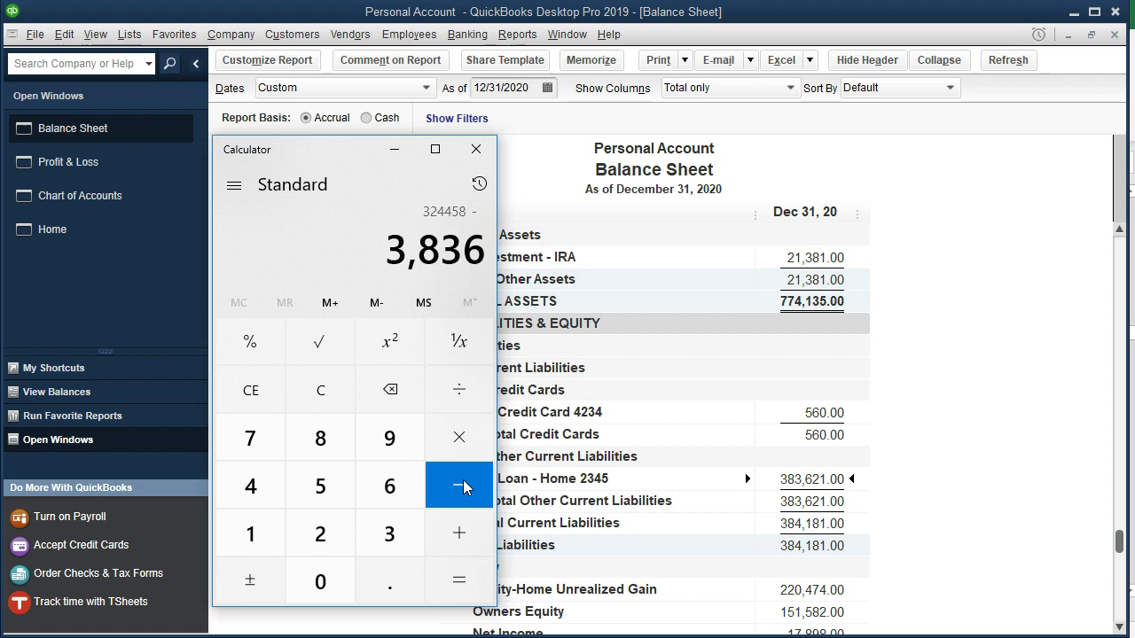
pyautogui.press('Return')
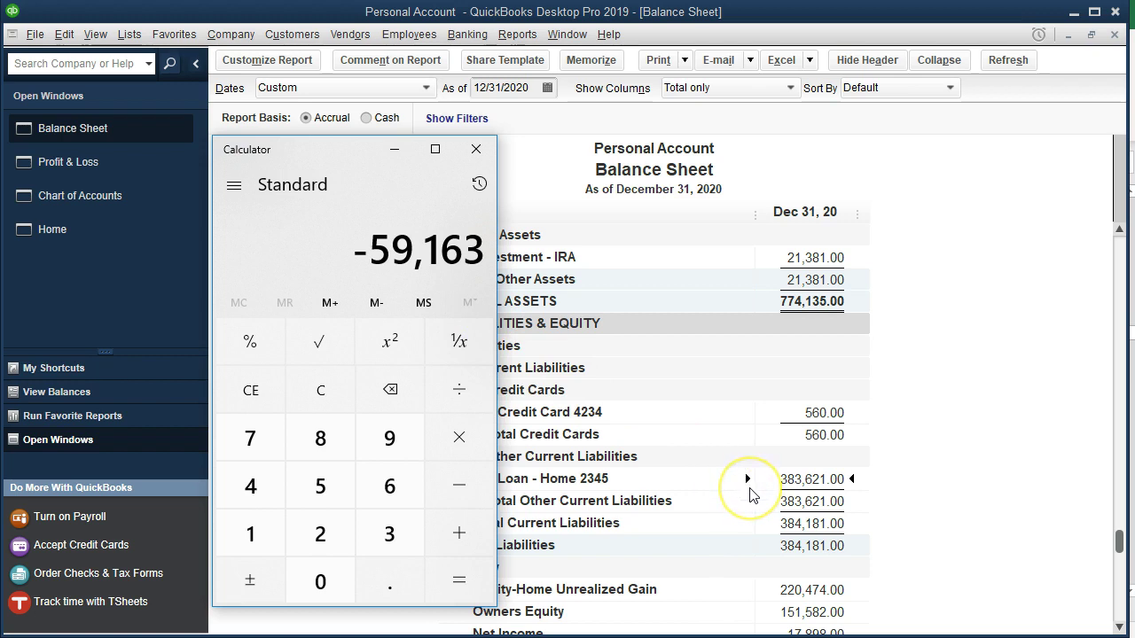
pyautogui.moveTo(314, 157); pyautogui.dragTo(878, 180)
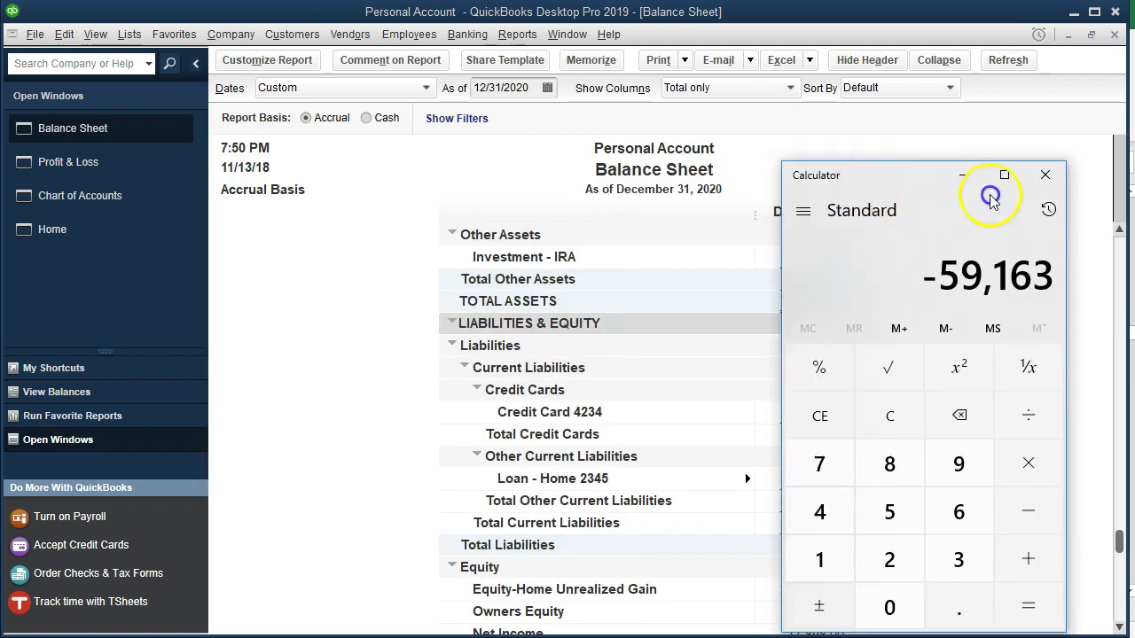
# Put away the calculator and open the Loan - Home 2345 register from the Chart of Accounts
pyautogui.click(961, 173)
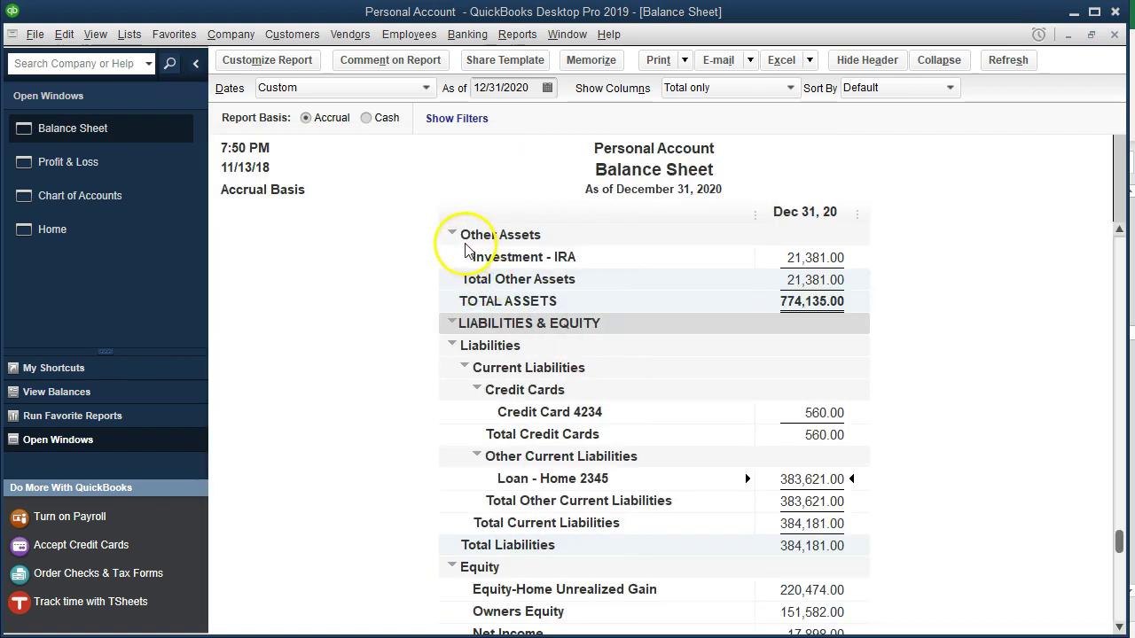
pyautogui.click(125, 39)
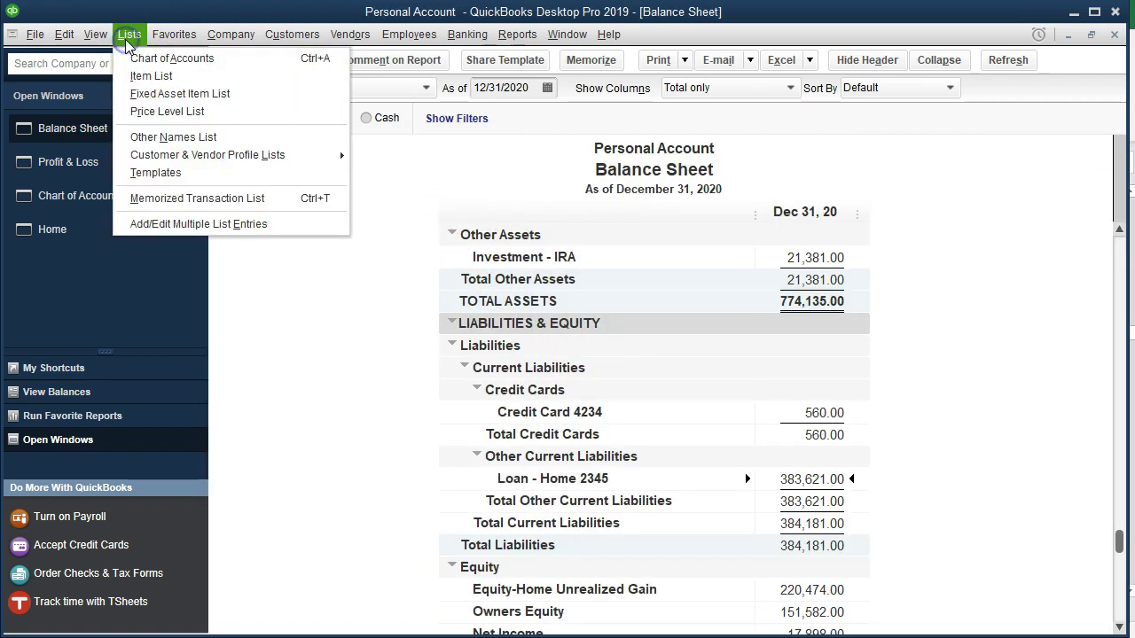
pyautogui.click(68, 193)
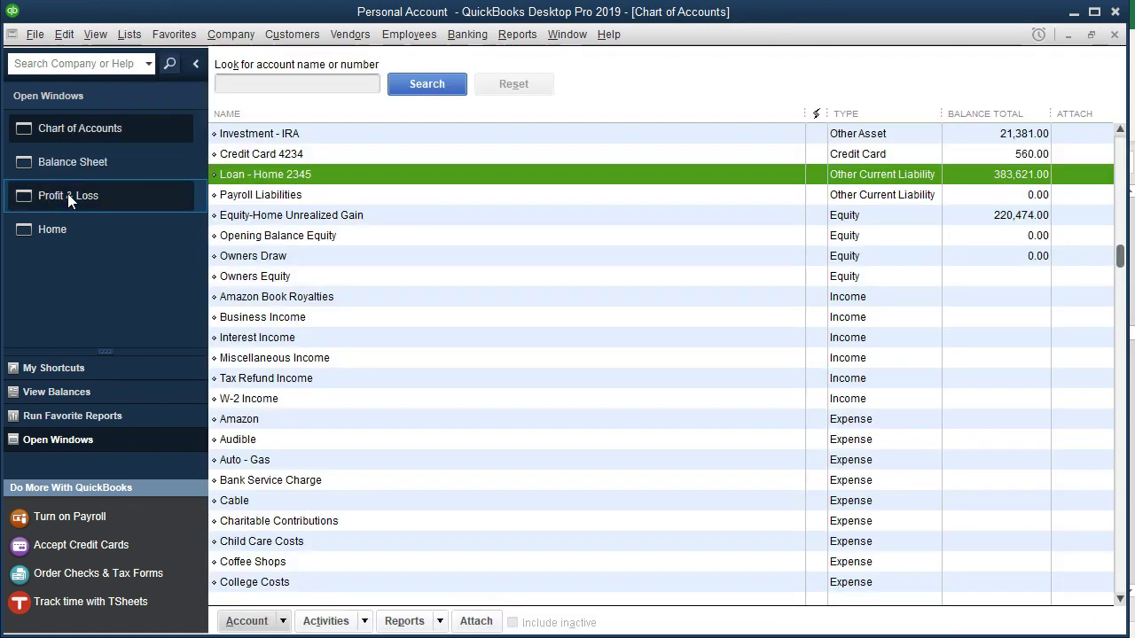
pyautogui.doubleClick(343, 182)
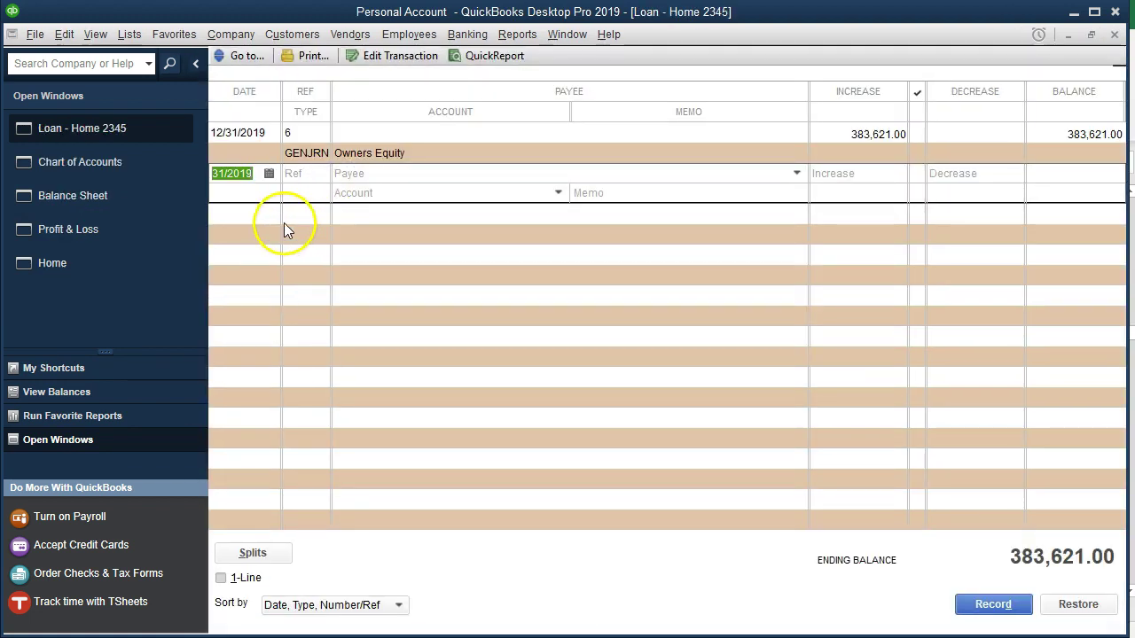
# Enter a 02/28/2020 decrease of 59,163.00 to the loan, offset to Owners Equity
pyautogui.write('0228')
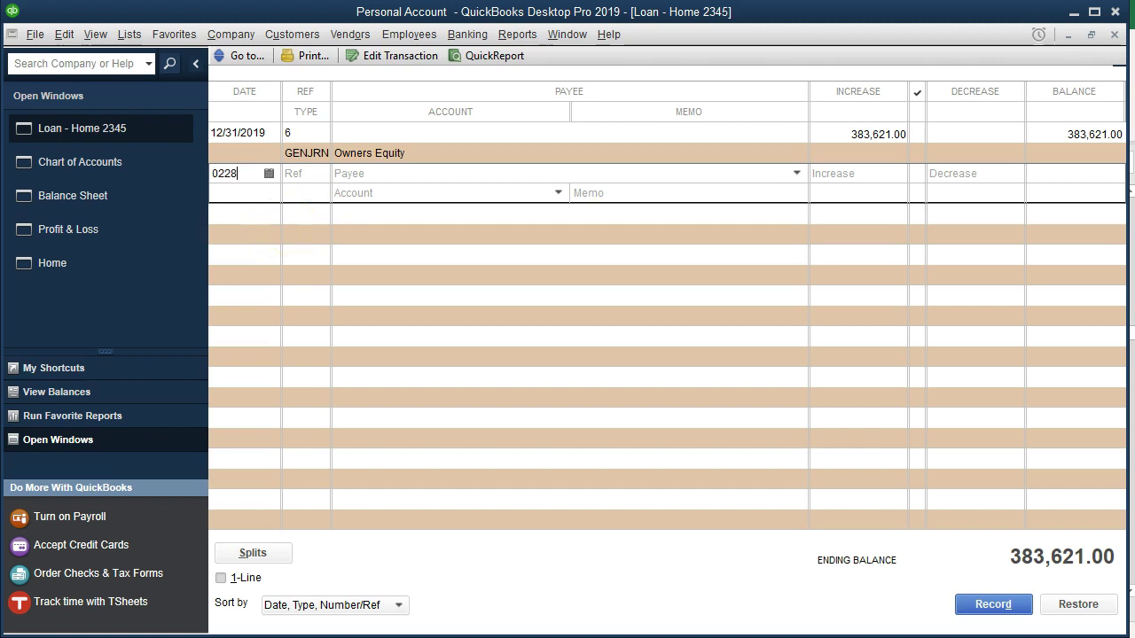
pyautogui.press('Tab')
pyautogui.press('Tab')
pyautogui.press('Tab')
pyautogui.press('Tab')
pyautogui.press('Tab')
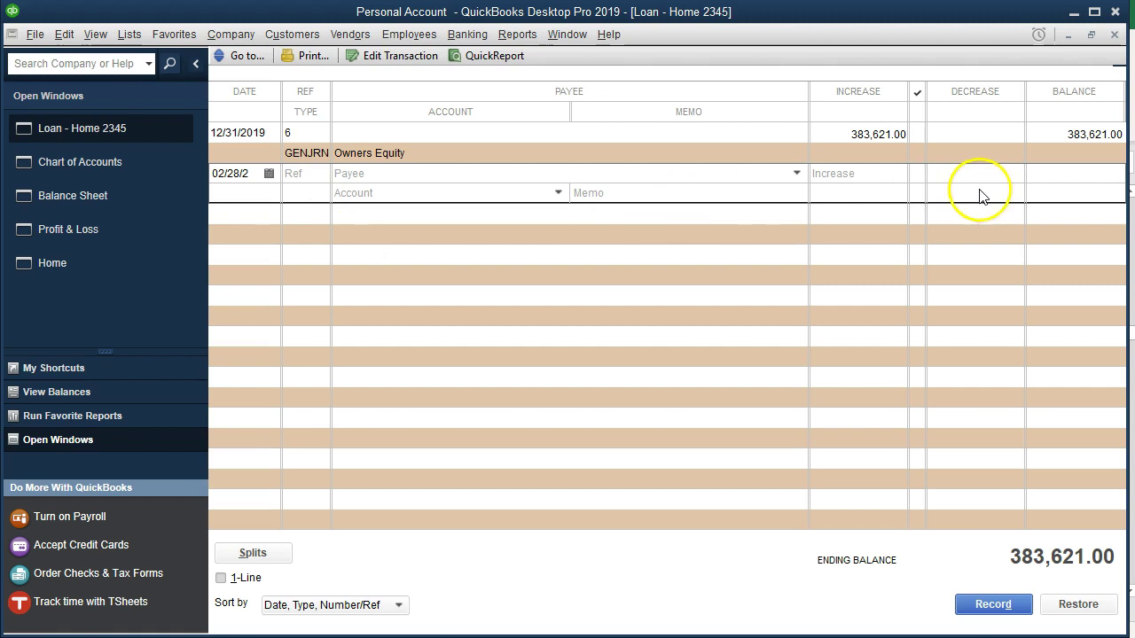
pyautogui.write('59')
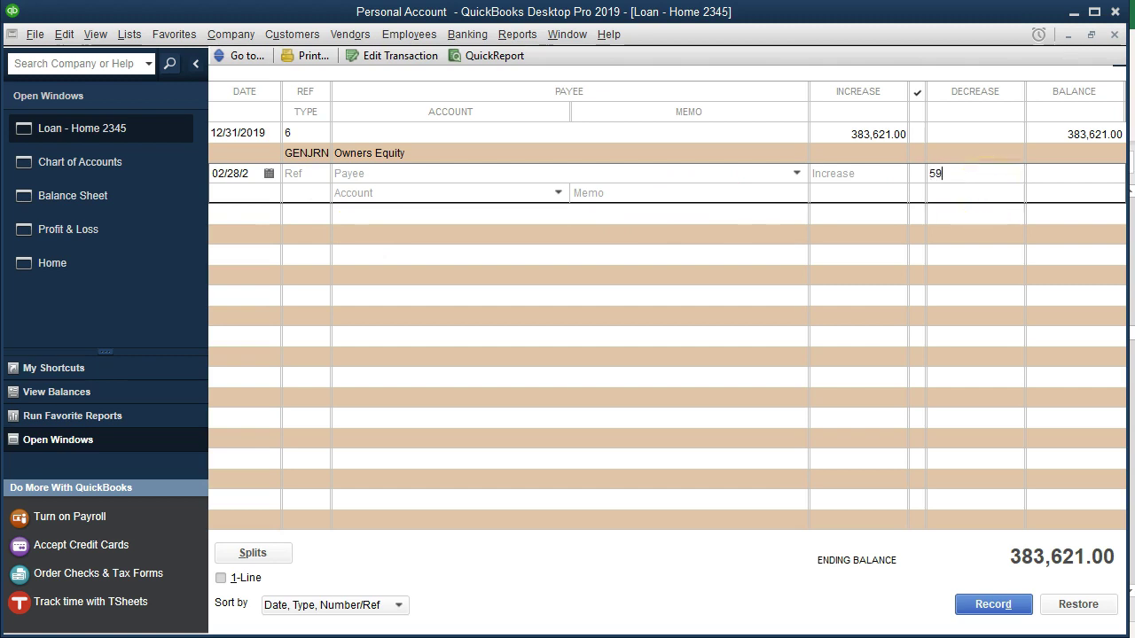
pyautogui.write('163')
pyautogui.press('Tab')
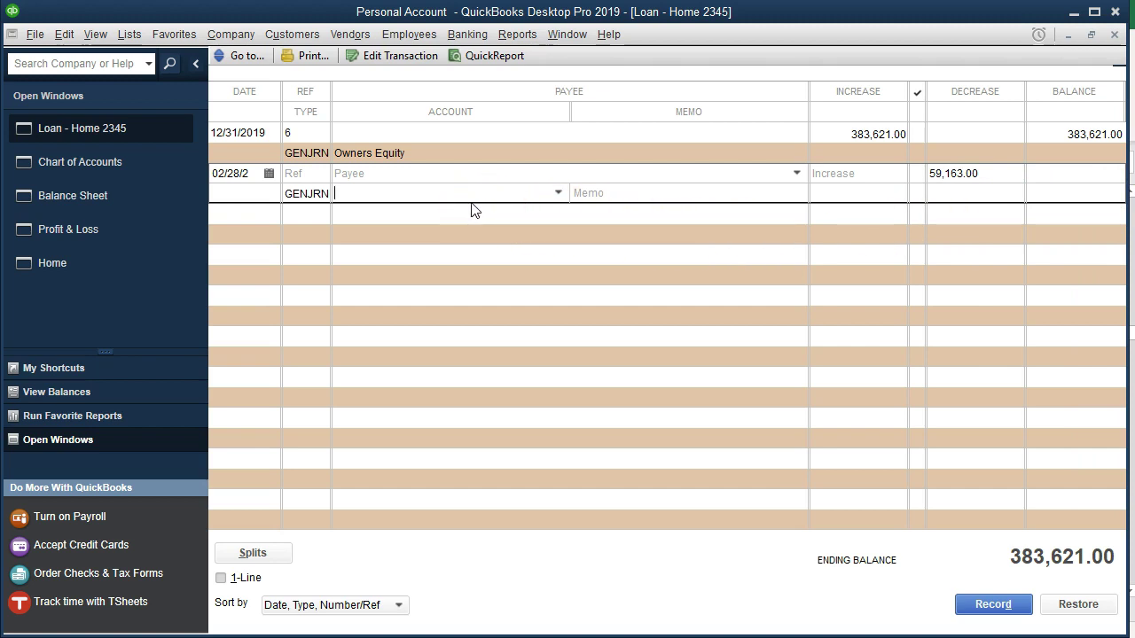
pyautogui.click(558, 193)
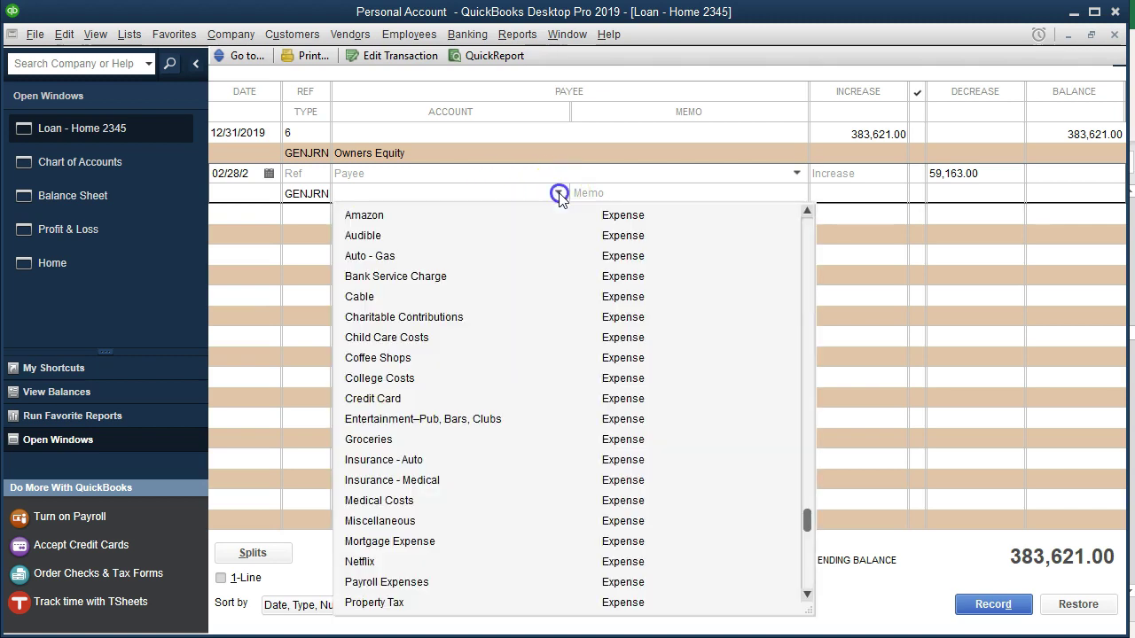
pyautogui.scroll(-1, 545, 433)
pyautogui.scroll(-1, 545, 433)
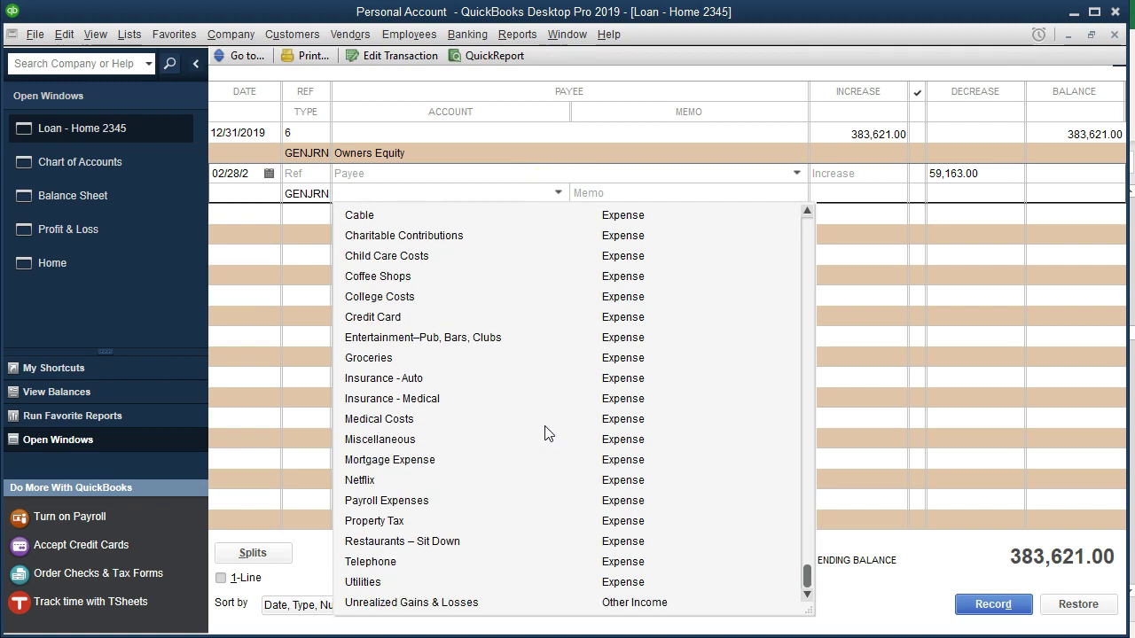
pyautogui.scroll(4, 547, 433)
pyautogui.scroll(1, 545, 433)
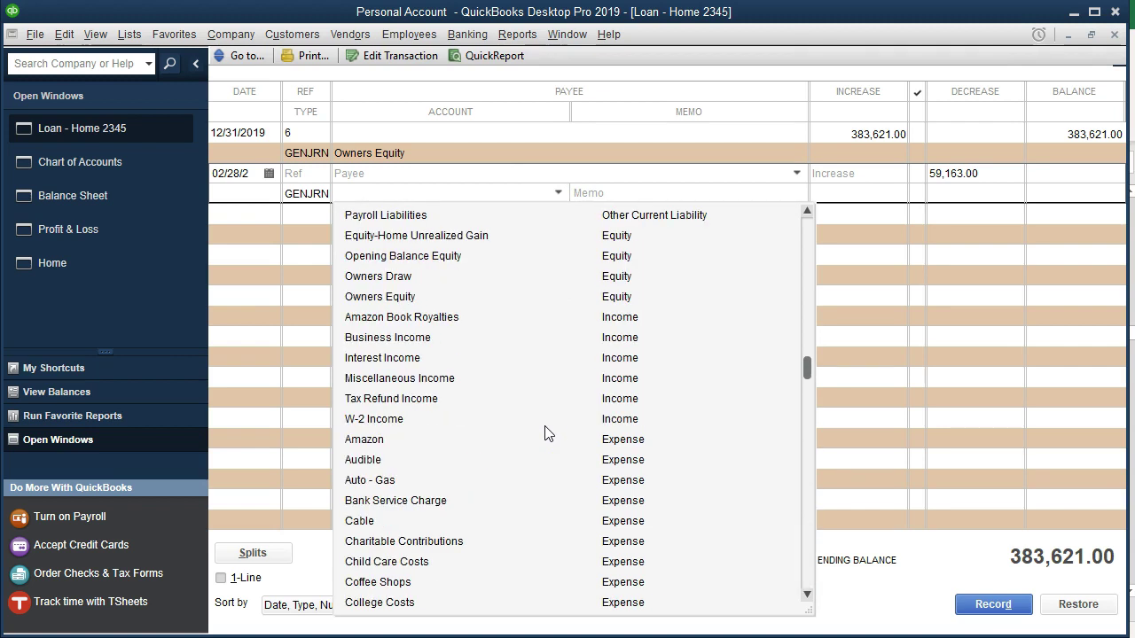
pyautogui.click(387, 298)
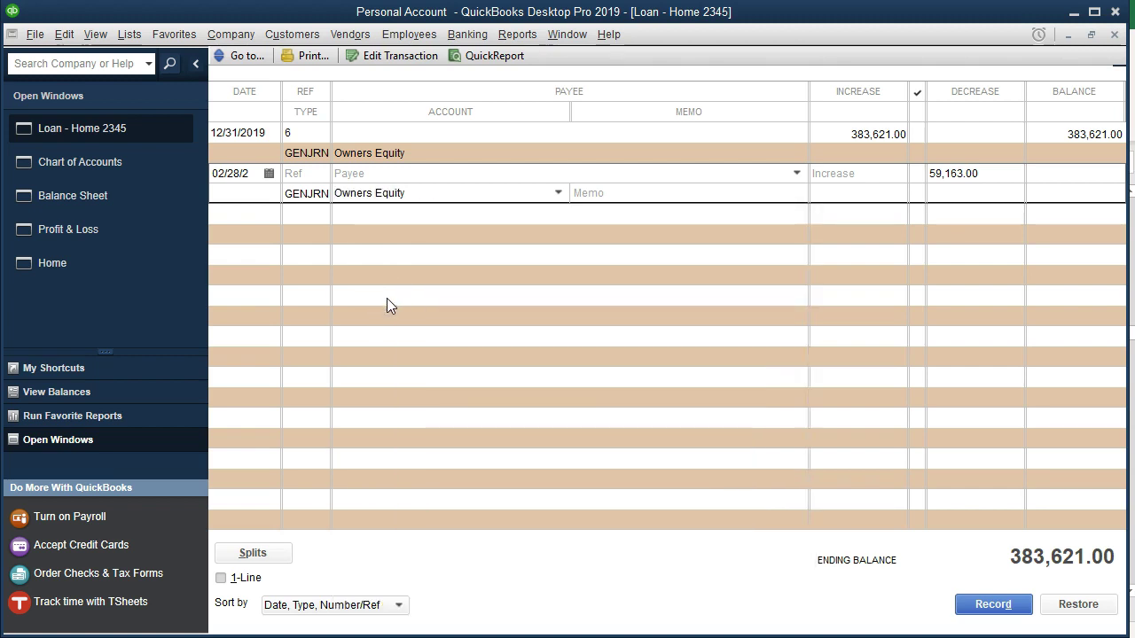
# Record the loan adjustment, accept both warnings, and close the register, leaving 324,458.00
pyautogui.click(658, 192)
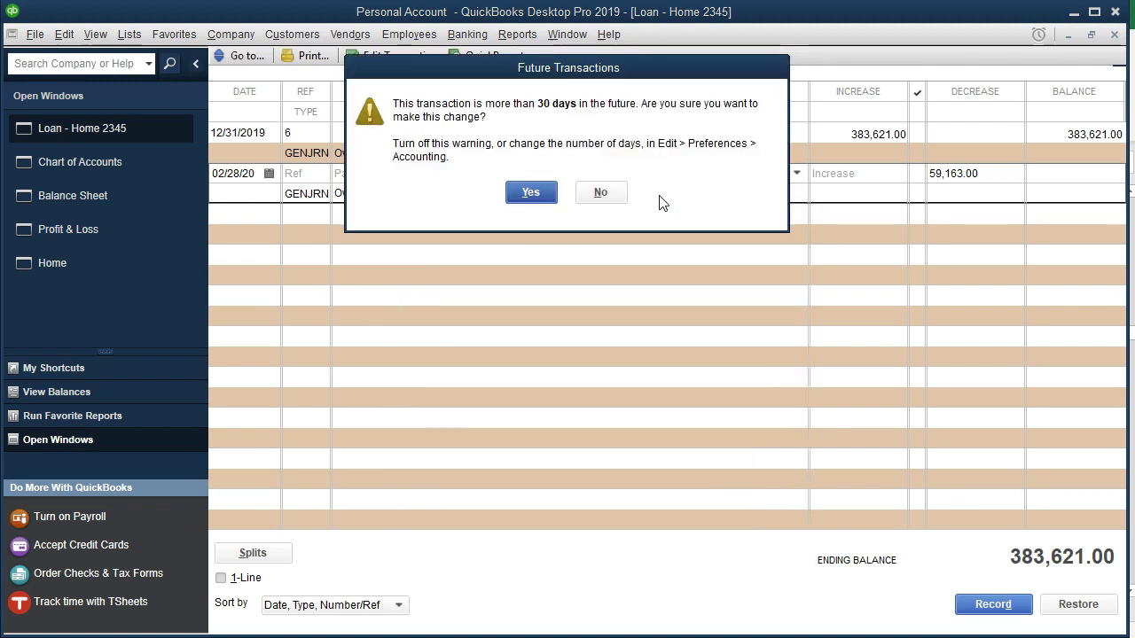
pyautogui.press('Return')
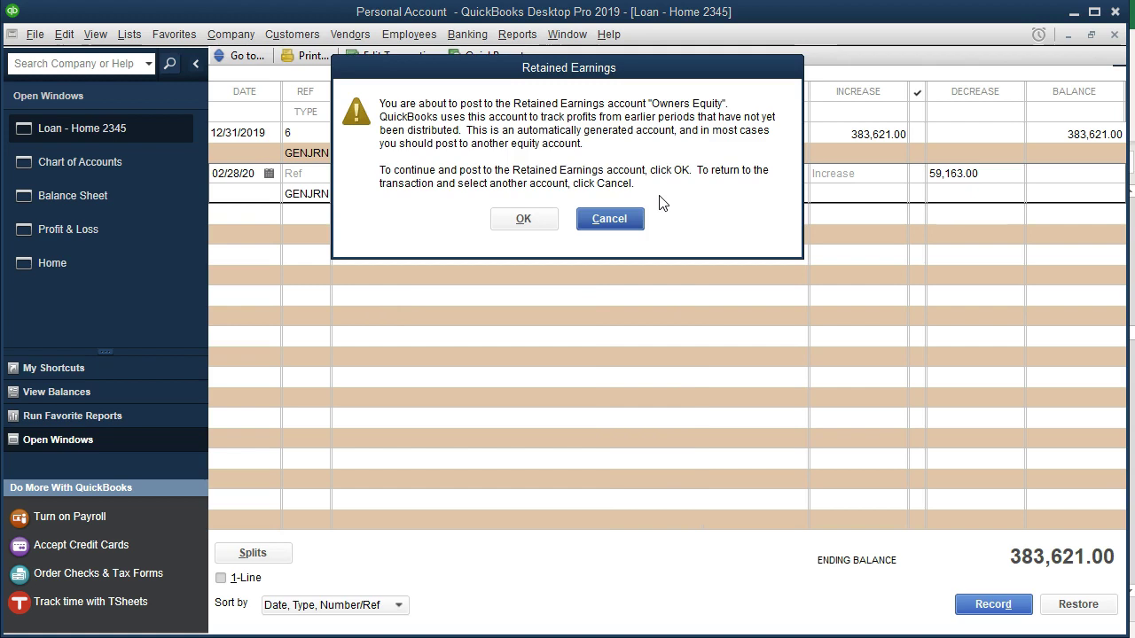
pyautogui.click(523, 219)
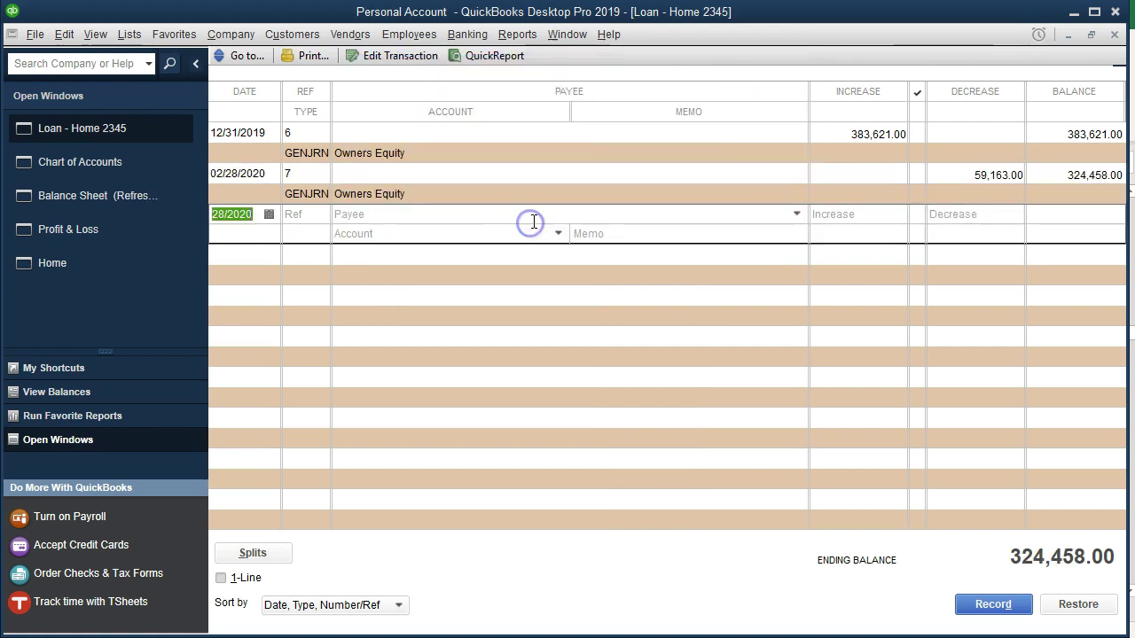
pyautogui.click(1115, 34)
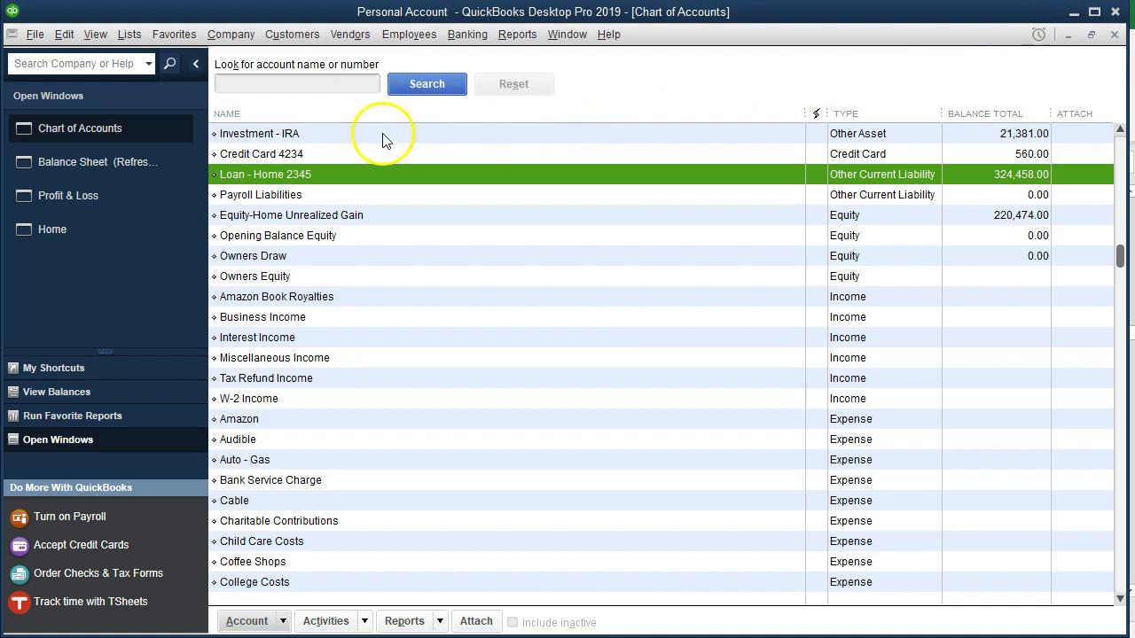
# Compare the Balance Sheet's Loan - Home 2345 balance with the schedule's 324,458.00 in Excel
pyautogui.click(135, 161)
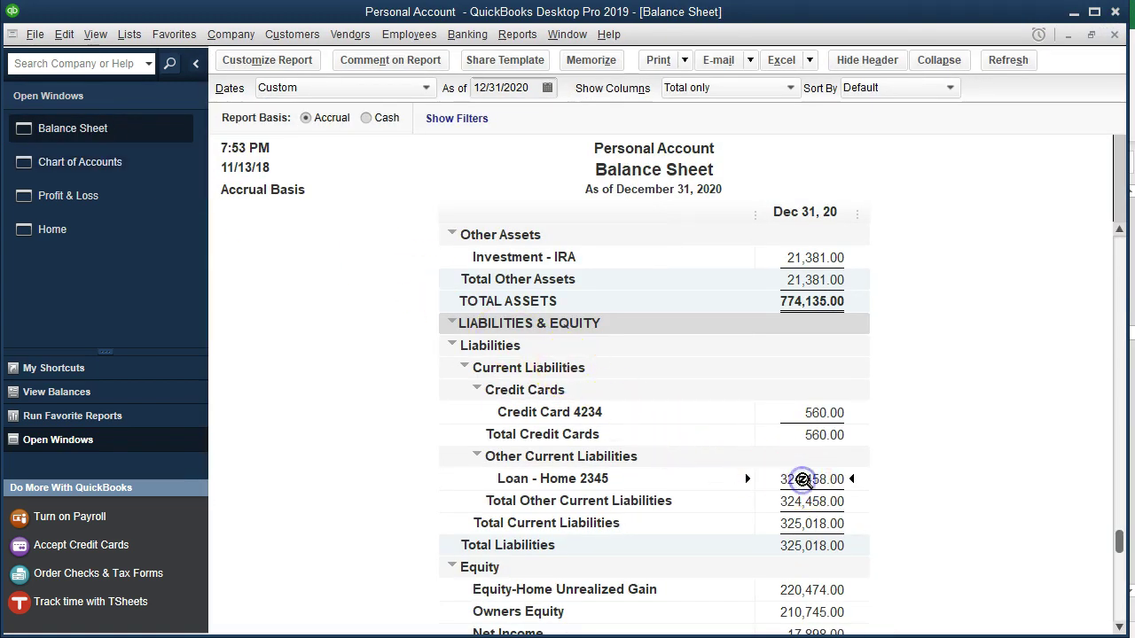
pyautogui.scroll(-1, 802, 472)
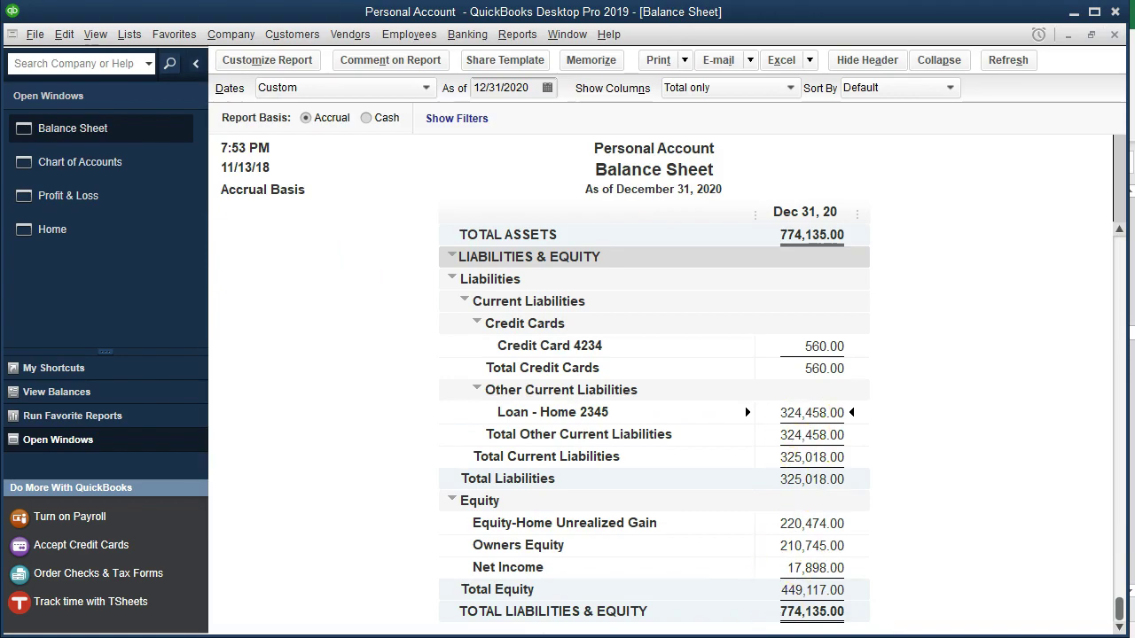
pyautogui.hotkey('alt', 'Tab')
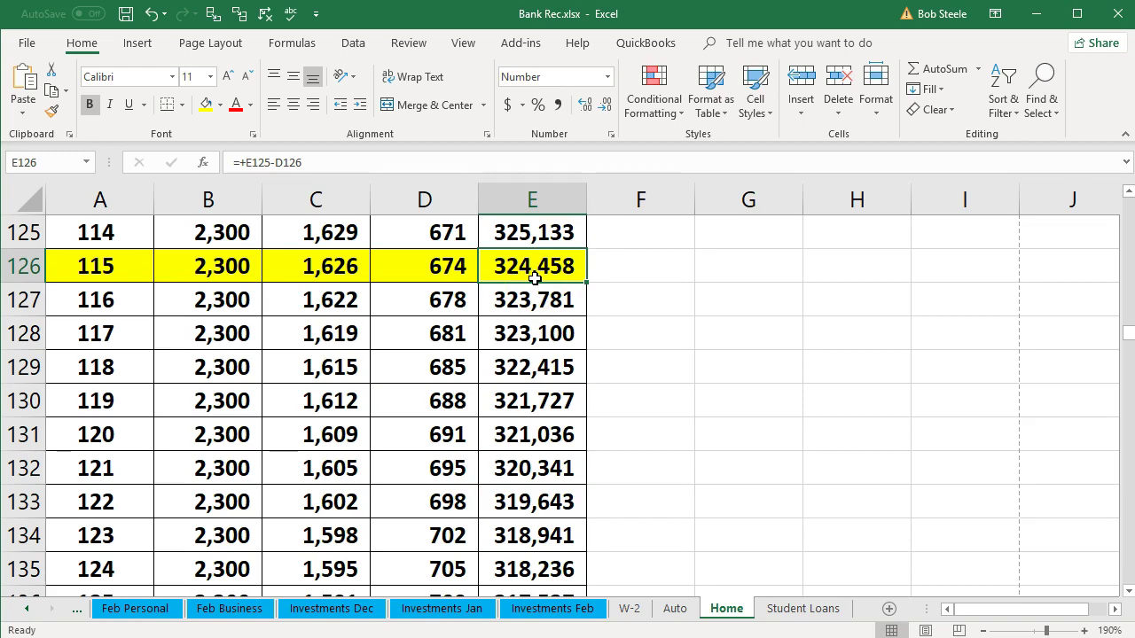
pyautogui.click(1035, 13)
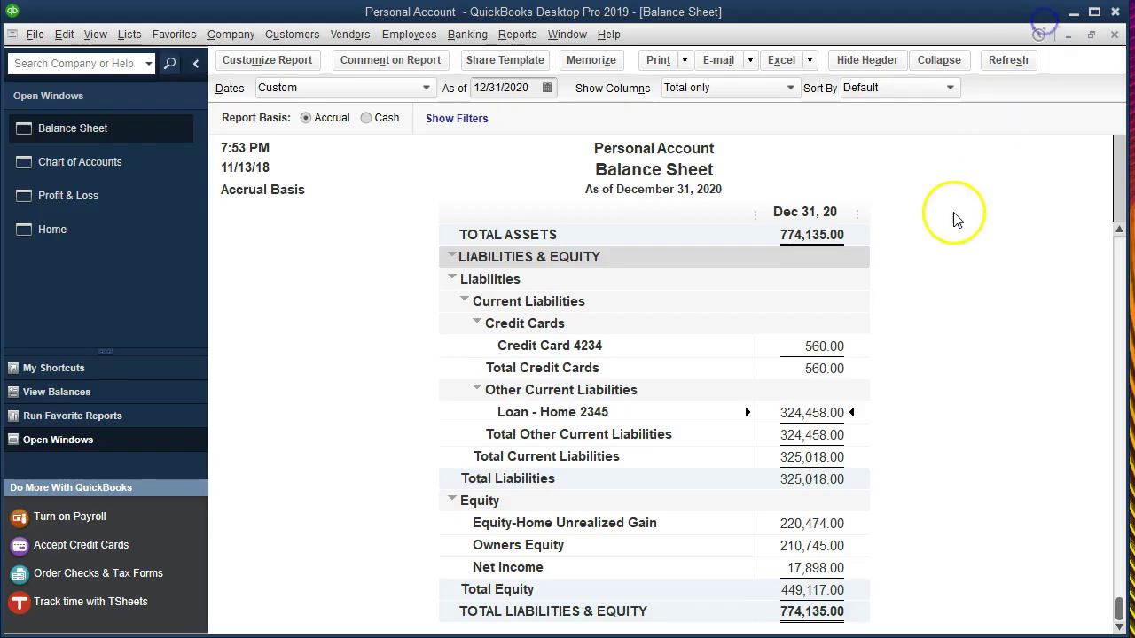
# Review the Equity-Home Unrealized Gain and Owners Equity (210,745.00) amounts on the Balance Sheet
pyautogui.click(792, 463)
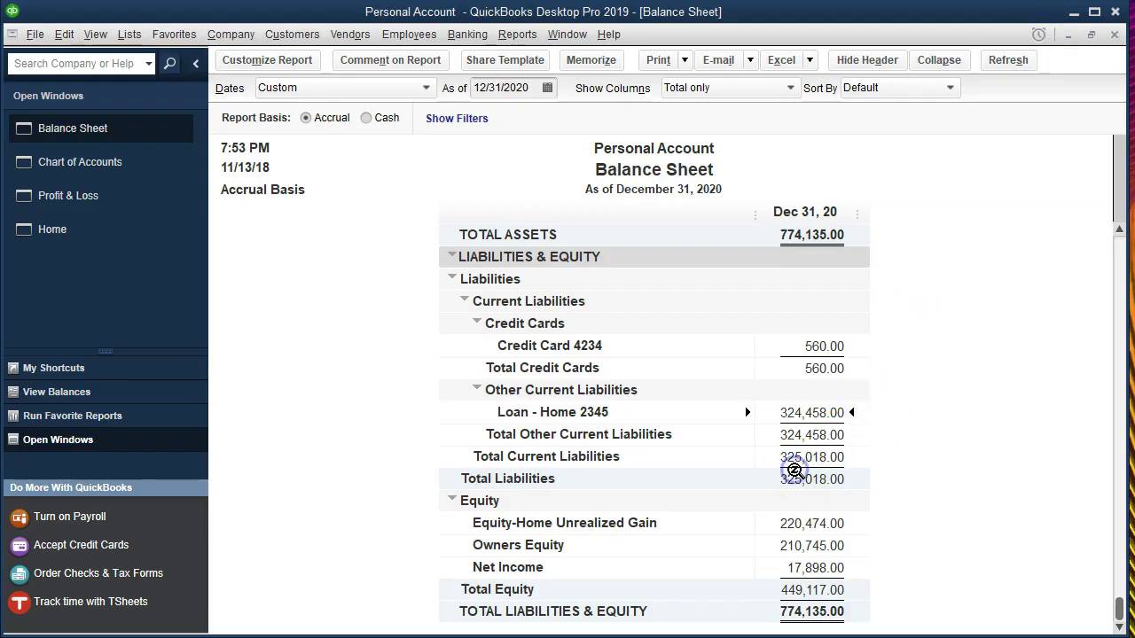
pyautogui.click(759, 539)
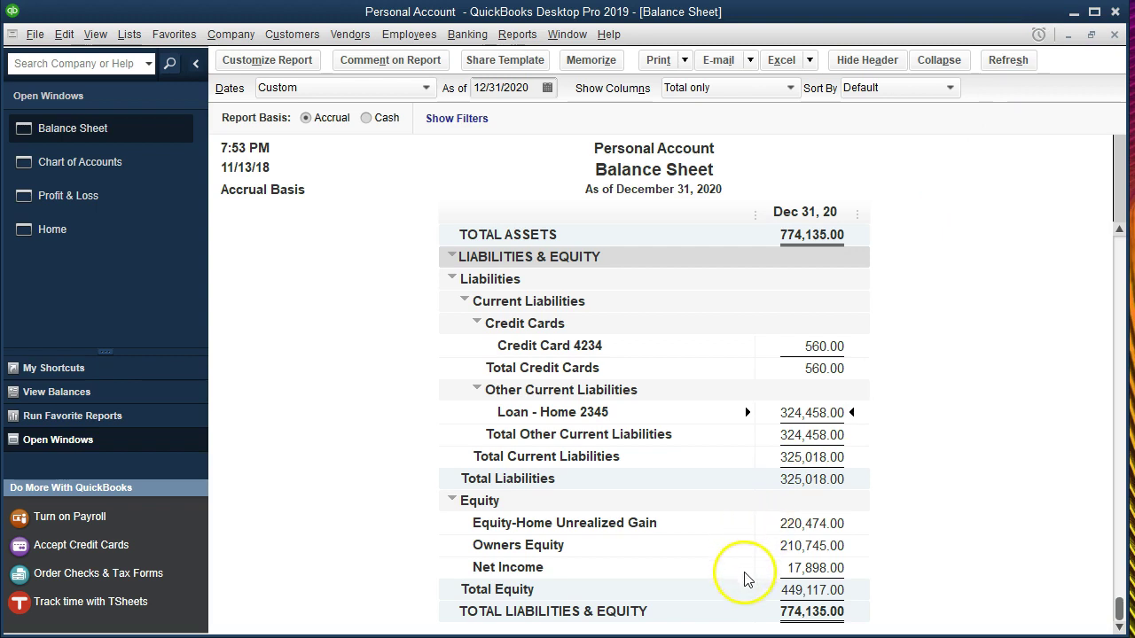
pyautogui.click(804, 524)
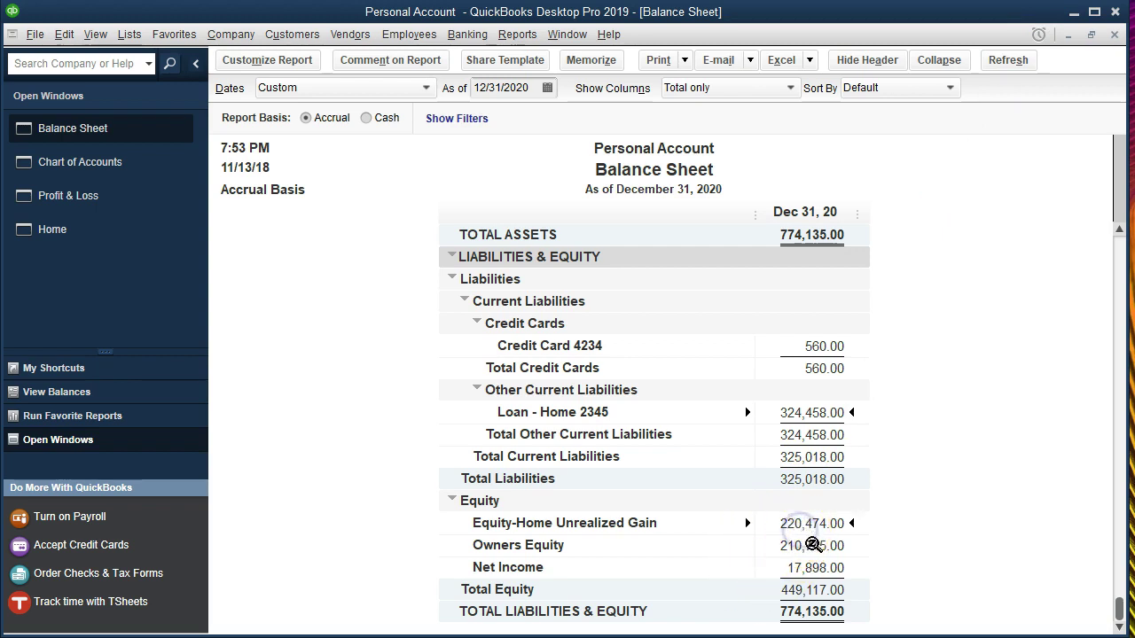
pyautogui.click(812, 544)
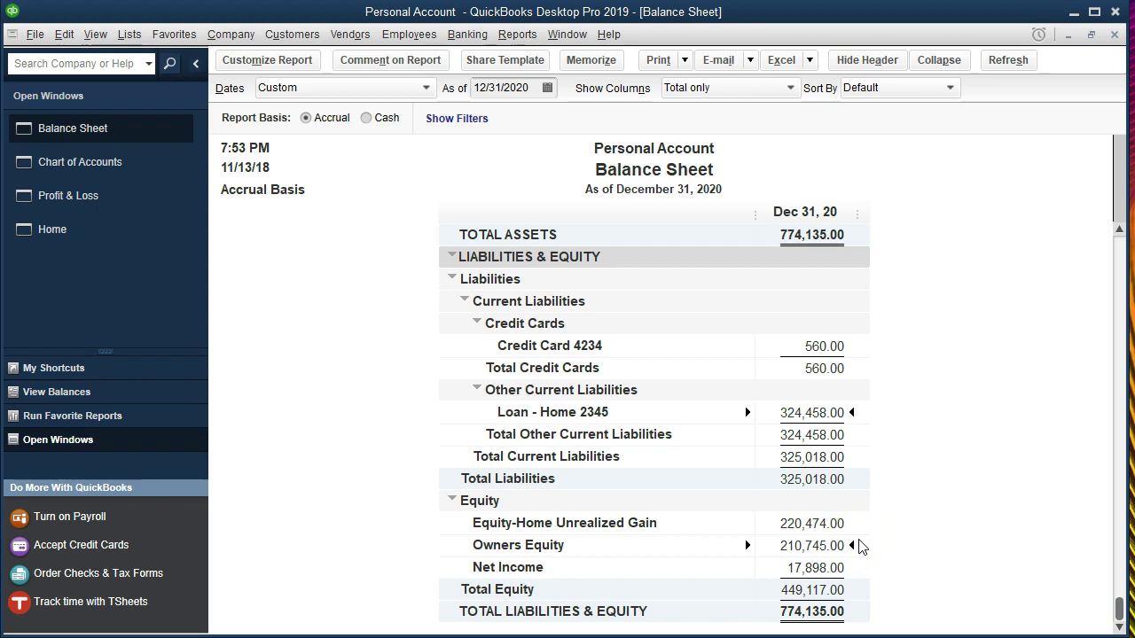
pyautogui.click(862, 550)
pyautogui.click(103, 204)
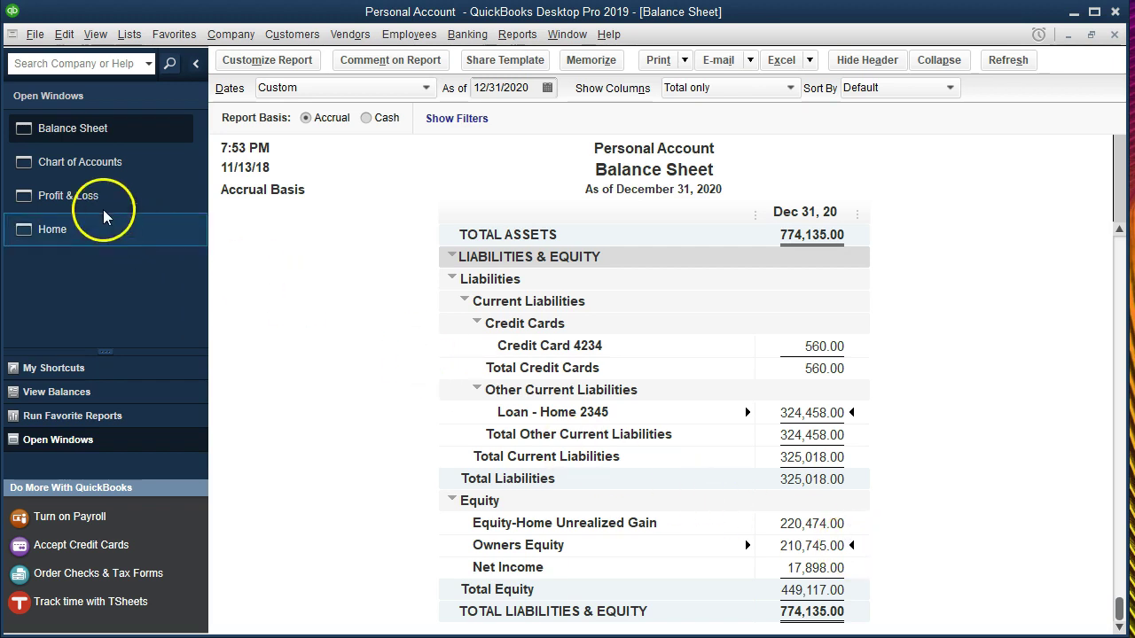
# Inspect the 2020 Mortgage Expense amount and scroll down to the 17,898.00 Net Income
pyautogui.click(774, 454)
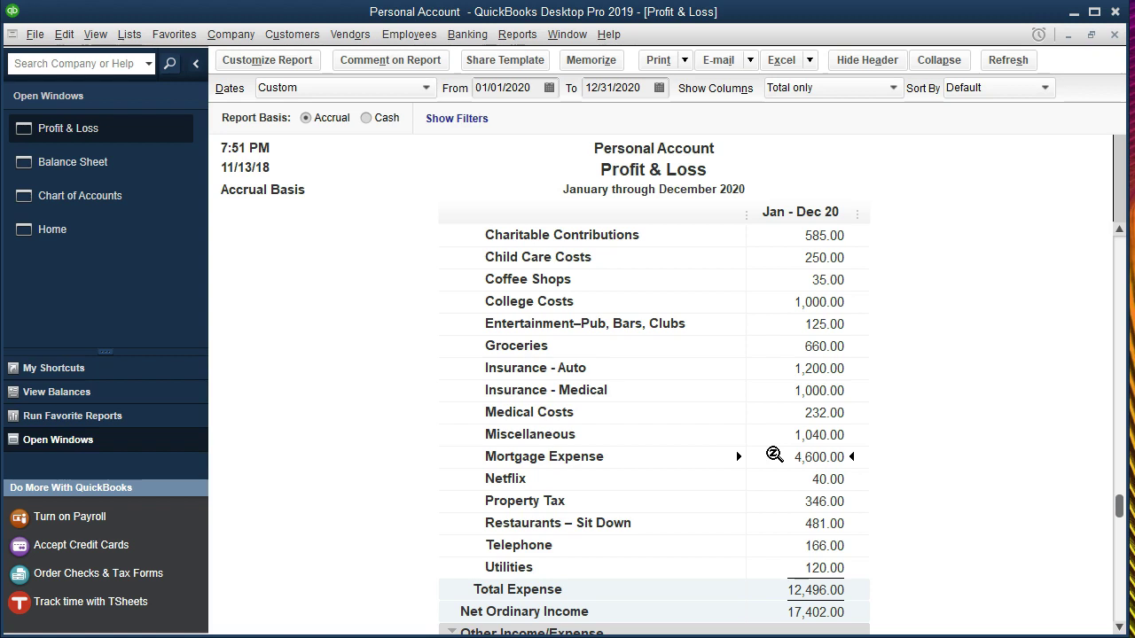
pyautogui.doubleClick(774, 455)
pyautogui.scroll(-2, 772, 460)
pyautogui.doubleClick(795, 612)
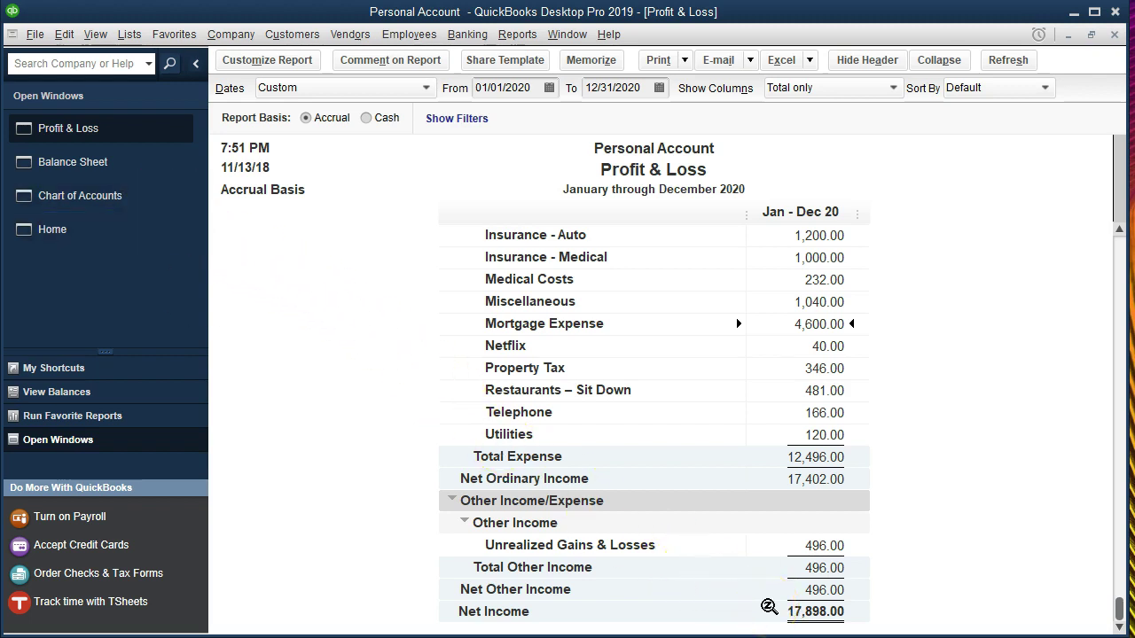
# Rerun the Balance Sheet as of 12/31/2021
pyautogui.click(91, 165)
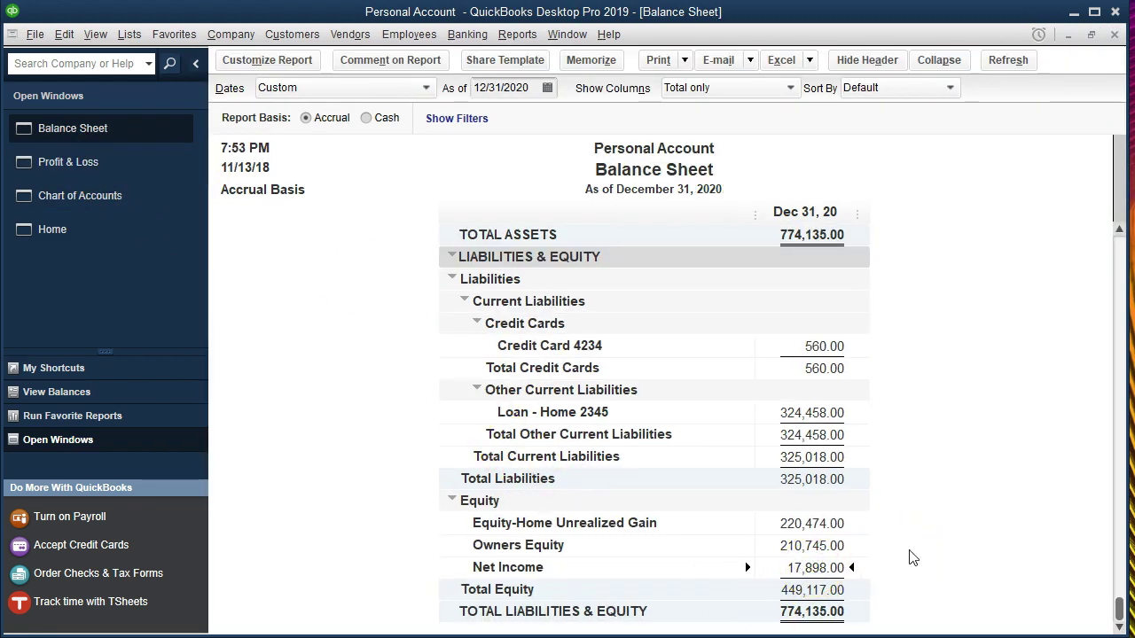
pyautogui.click(530, 88)
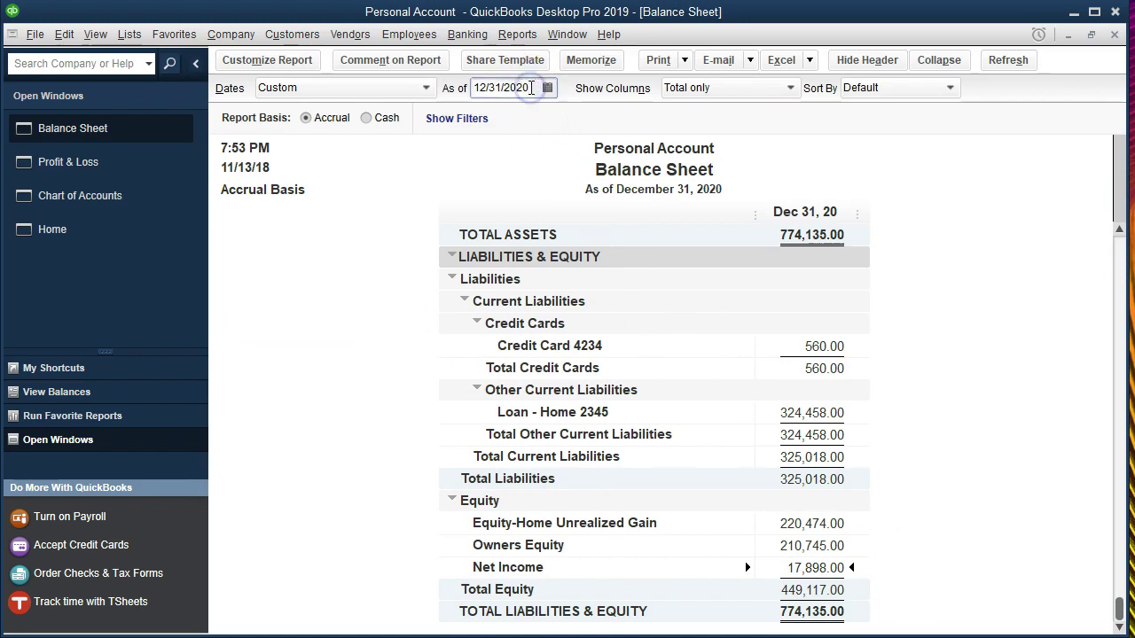
pyautogui.press('BackSpace')
pyautogui.write('1')
pyautogui.click(788, 535)
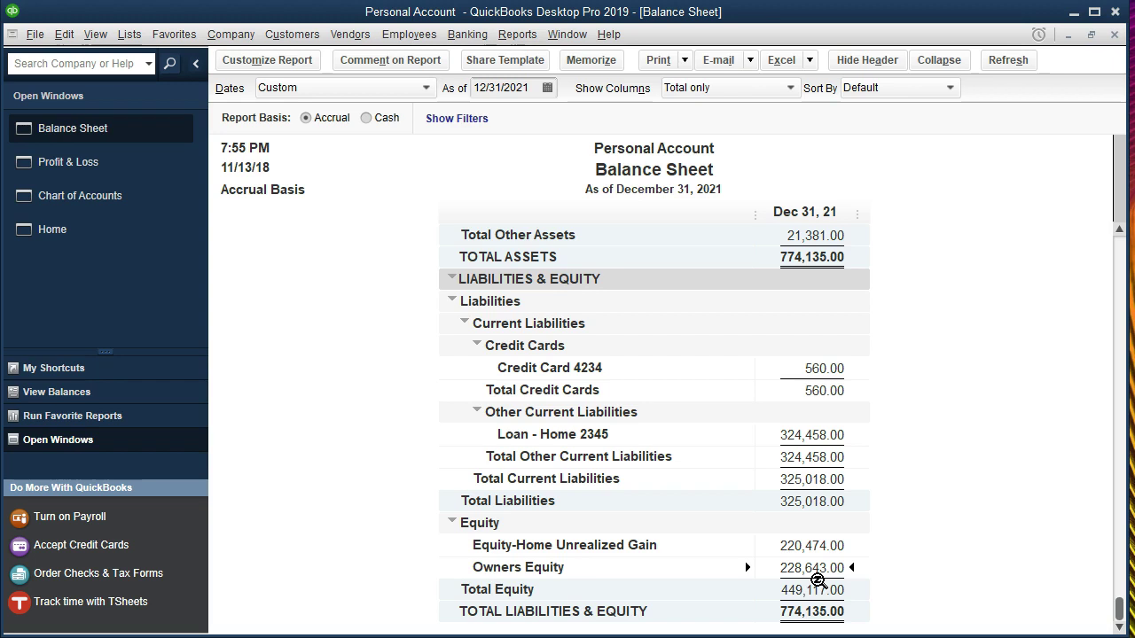
# Review the 2021 amounts from Checking Account 6749 down, with Owners Equity at 228,643.00, then return to Profit & Loss
pyautogui.scroll(5, 818, 581)
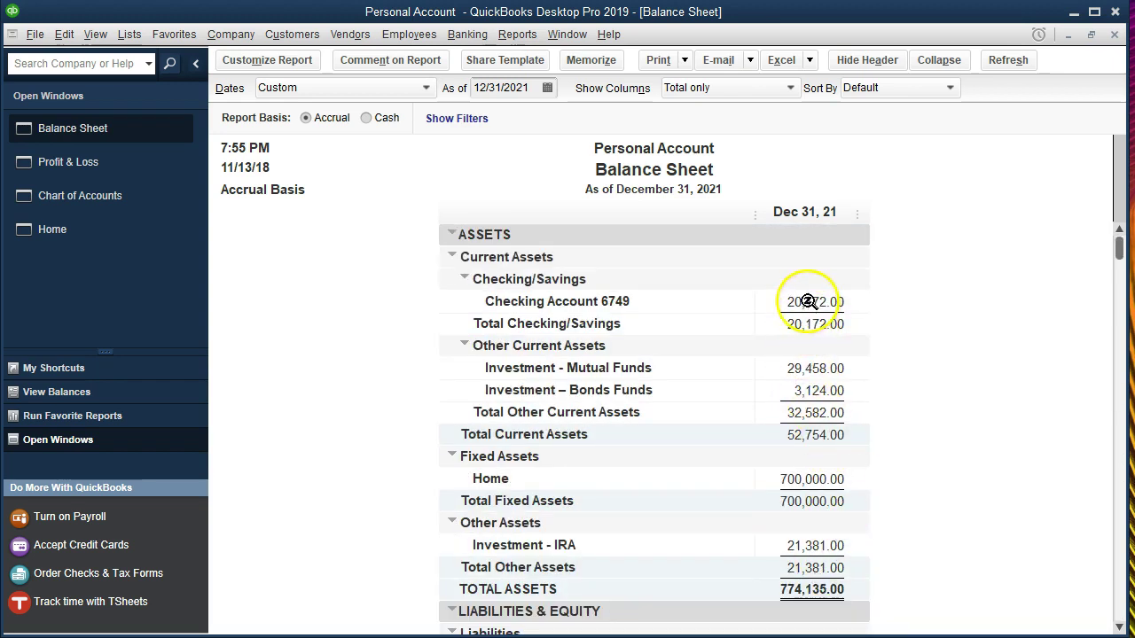
pyautogui.click(811, 301)
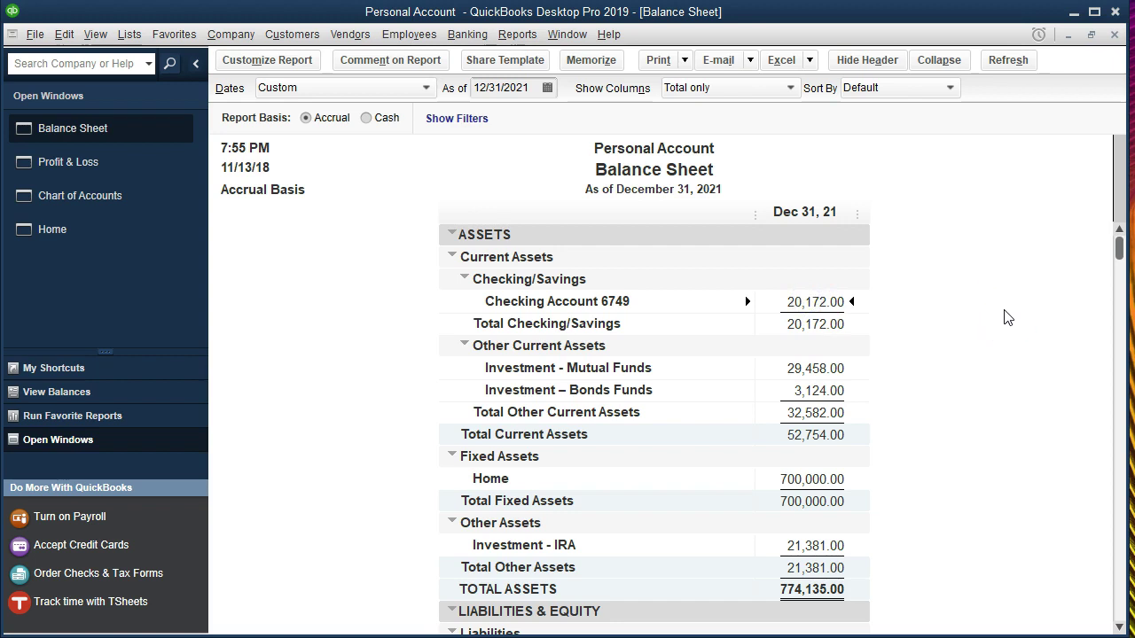
pyautogui.press('Down')
pyautogui.press('Down')
pyautogui.press('Down')
pyautogui.press('Down')
pyautogui.press('Down')
pyautogui.press('Down')
pyautogui.press('Down')
pyautogui.press('Down')
pyautogui.press('Down')
pyautogui.press('Down')
pyautogui.press('Down')
pyautogui.press('Down')
pyautogui.press('Down')
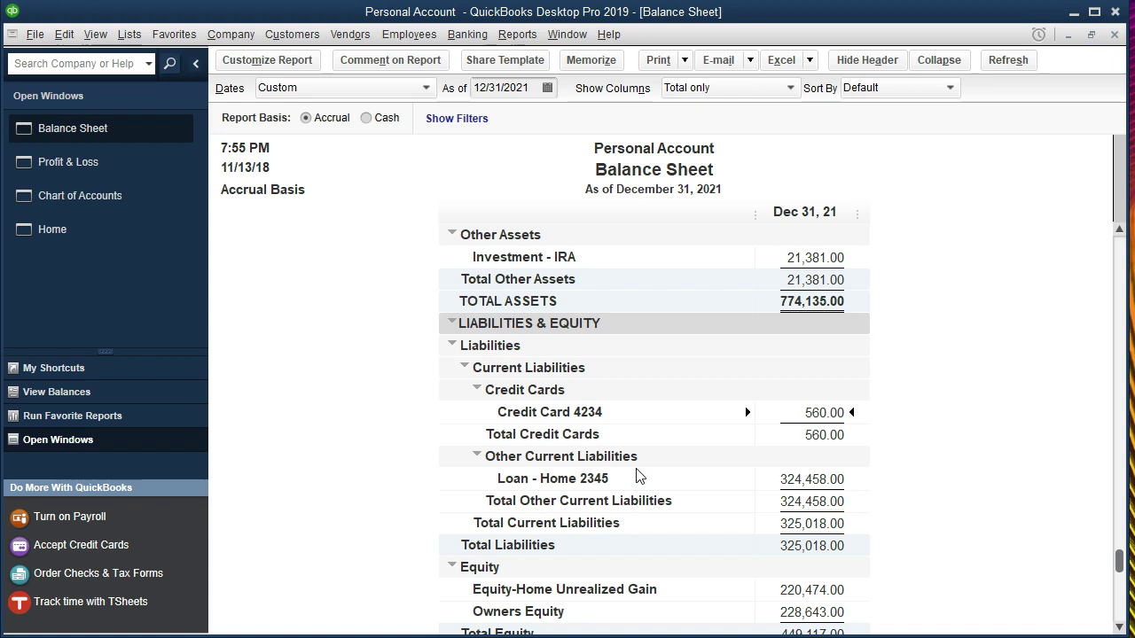
pyautogui.click(119, 171)
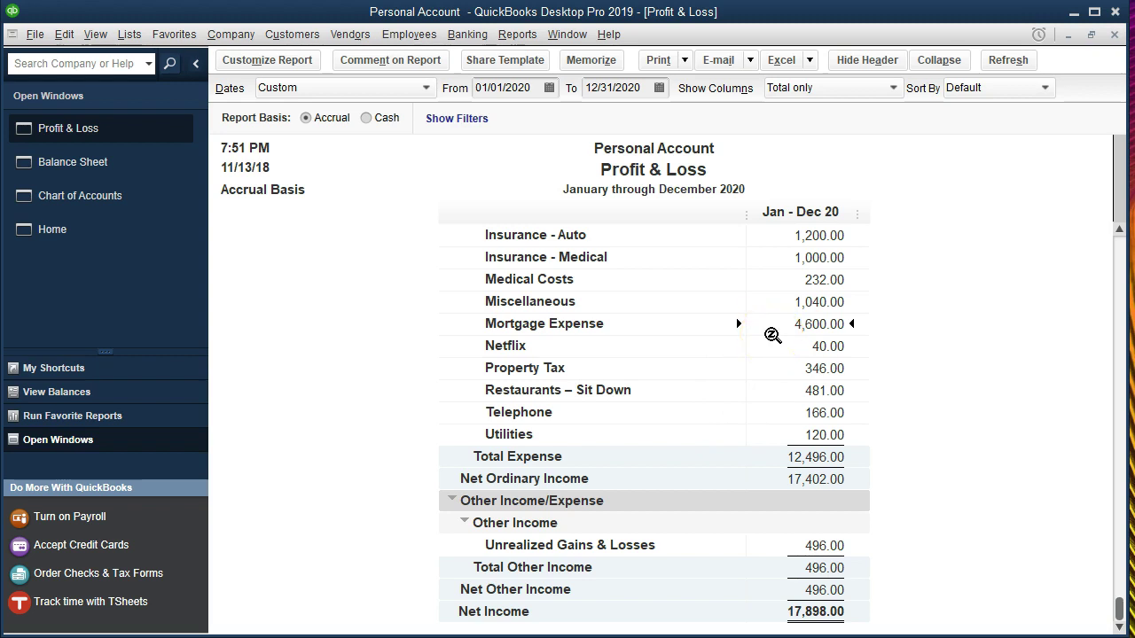
pyautogui.click(771, 327)
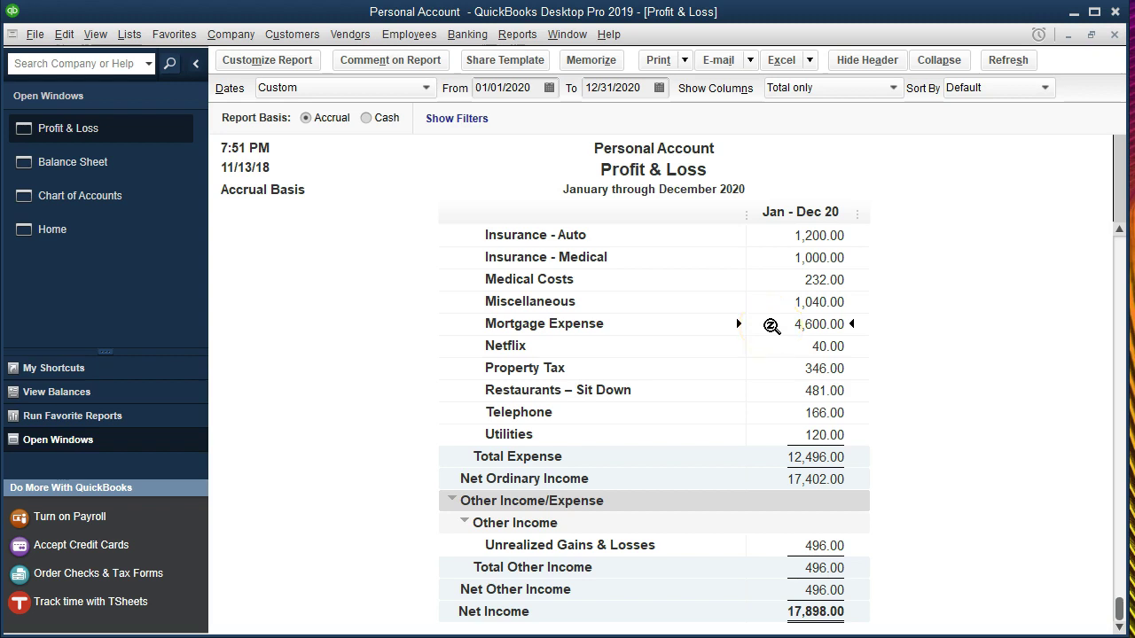